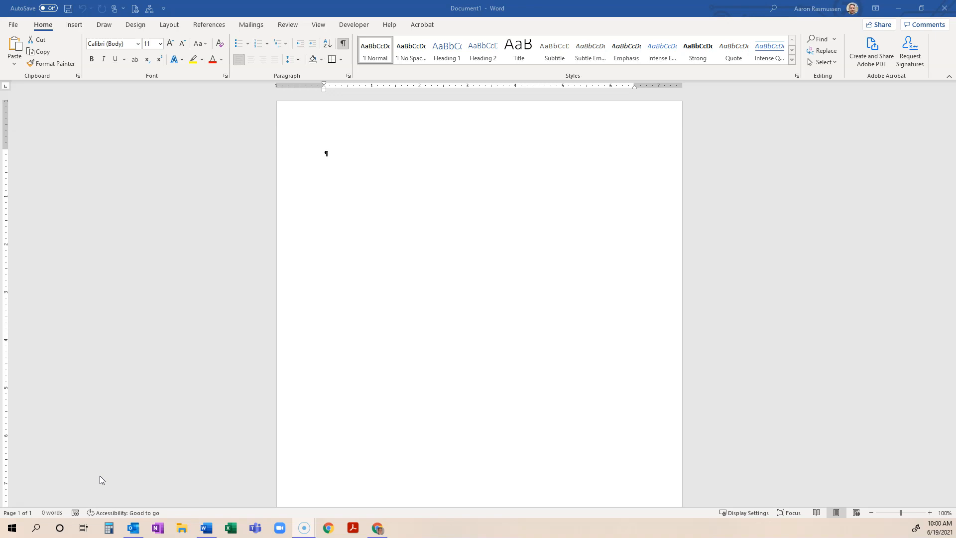
# Start a mail merge in the blank document using the Letters type.
pyautogui.click(250, 28)
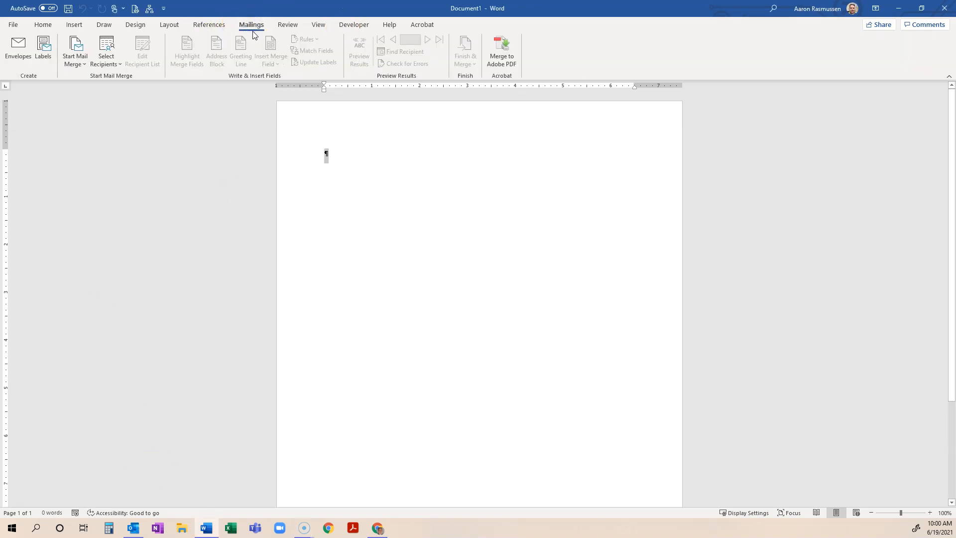
pyautogui.click(83, 55)
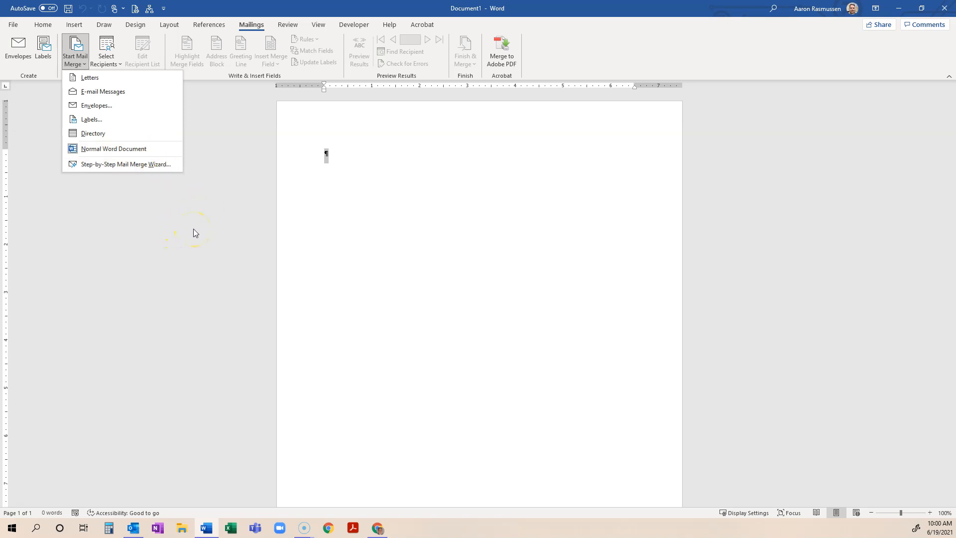
pyautogui.click(146, 80)
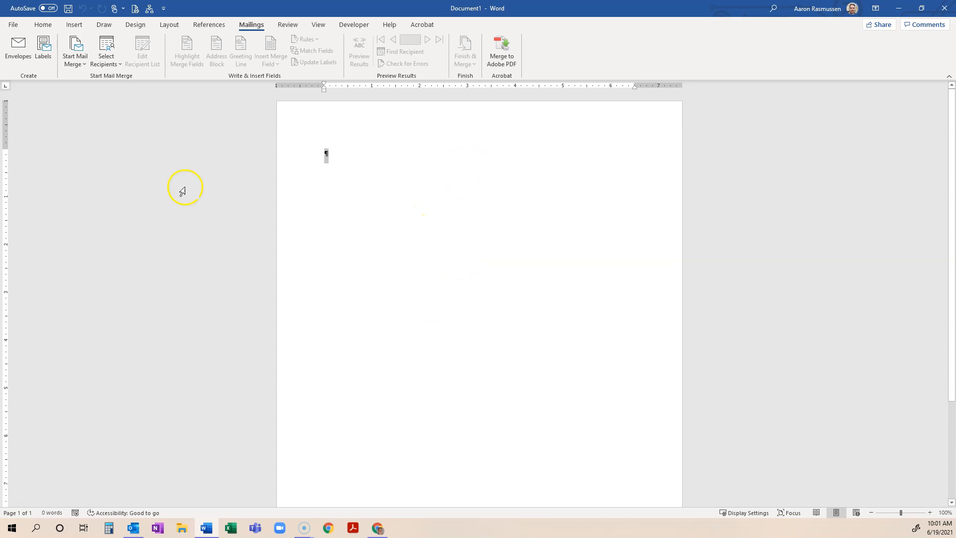
# Check which data source file types can be used as an existing recipient list, without choosing a file.
pyautogui.click(113, 59)
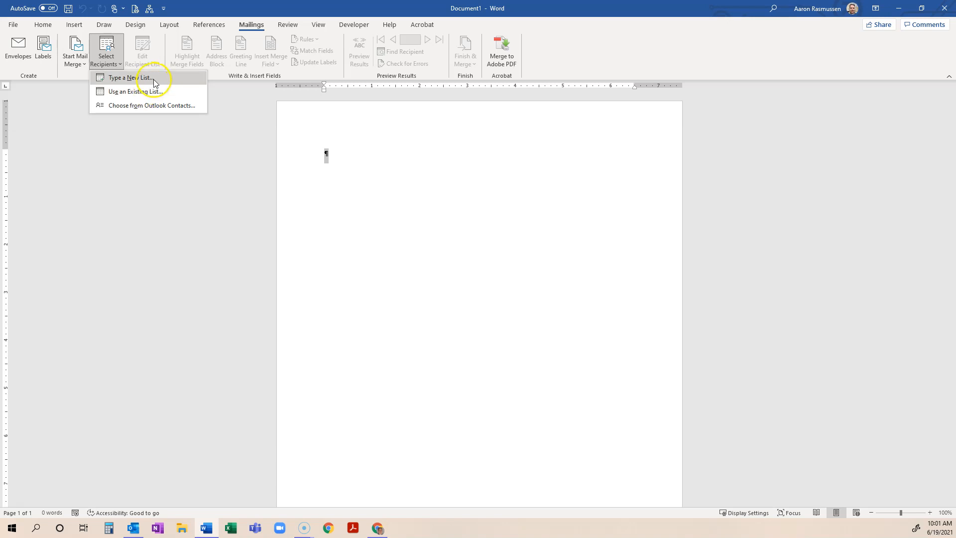
pyautogui.click(137, 91)
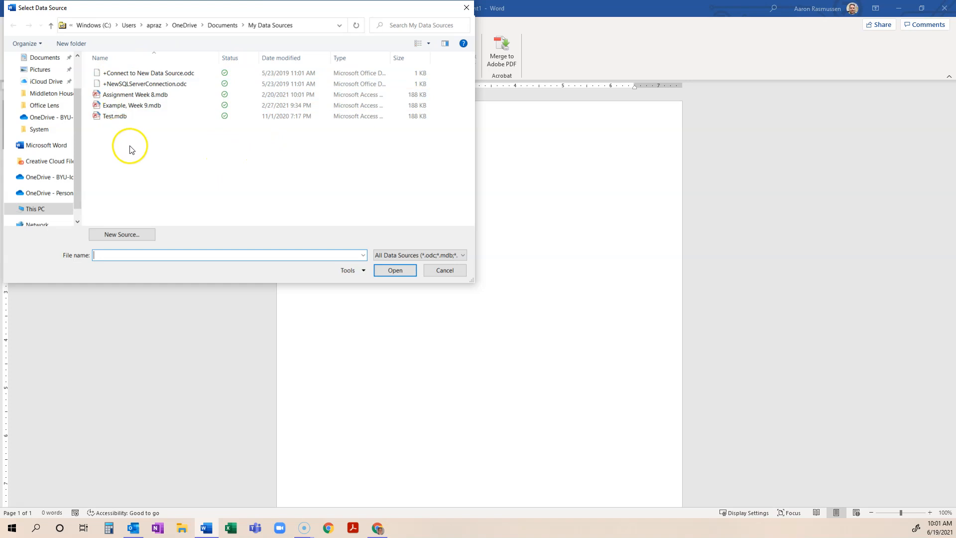
pyautogui.click(414, 260)
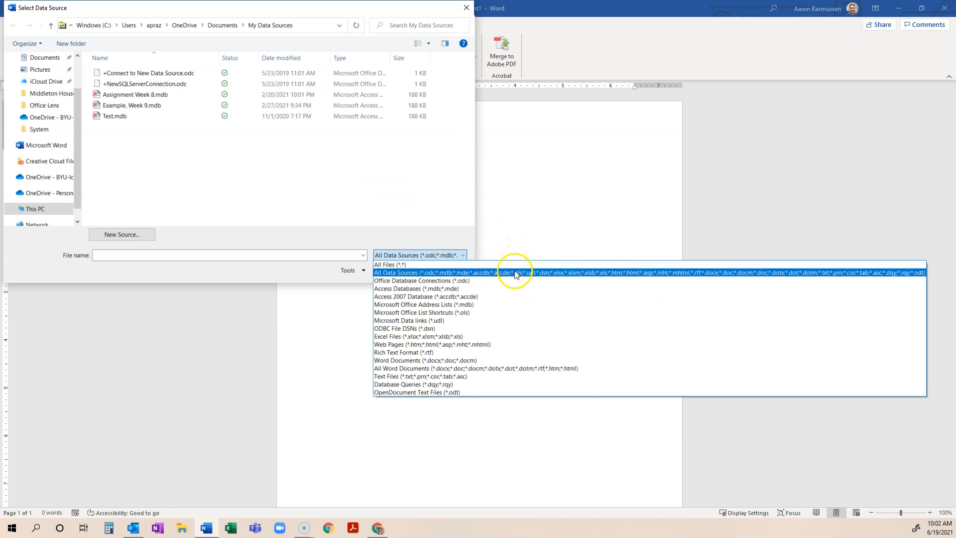
pyautogui.click(823, 14)
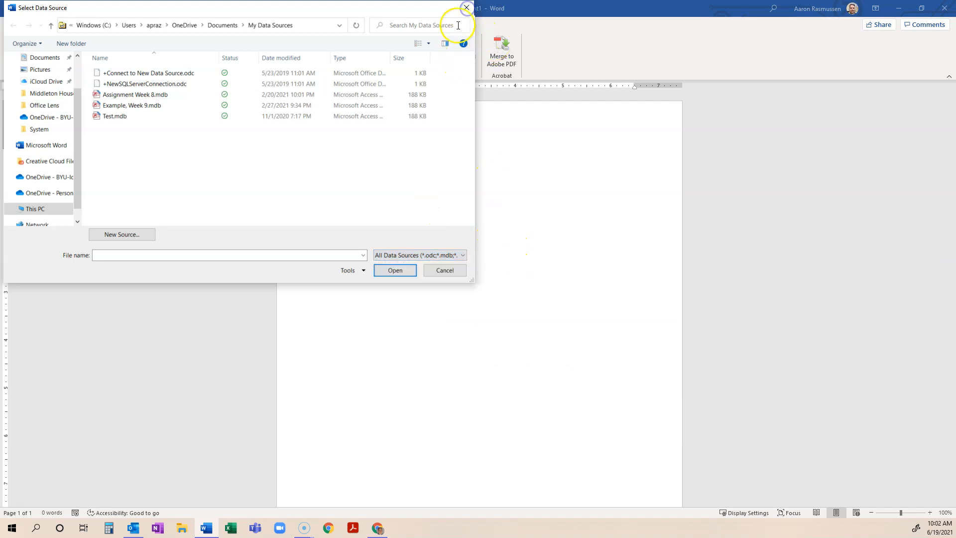
pyautogui.click(463, 9)
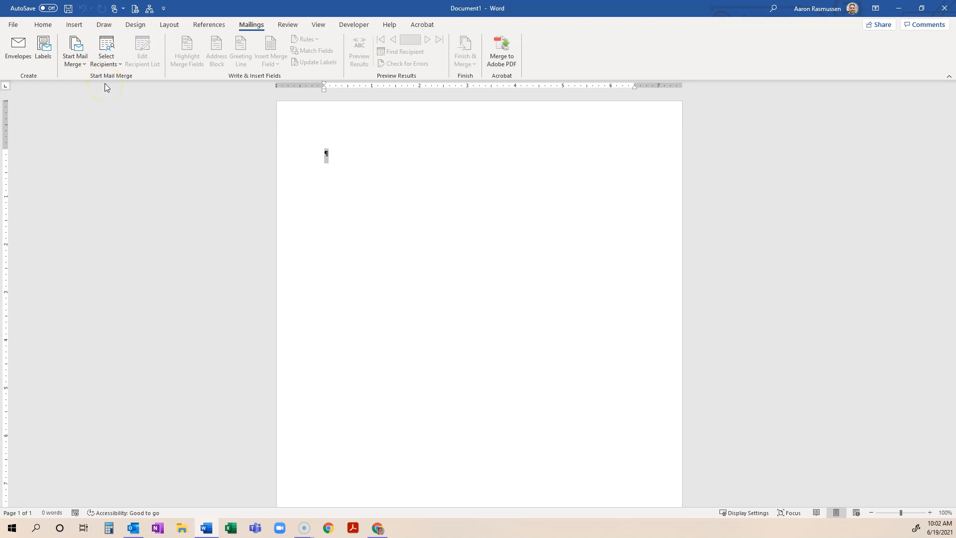
# Begin a new typed recipient list and widen its window until every column fits.
pyautogui.click(106, 56)
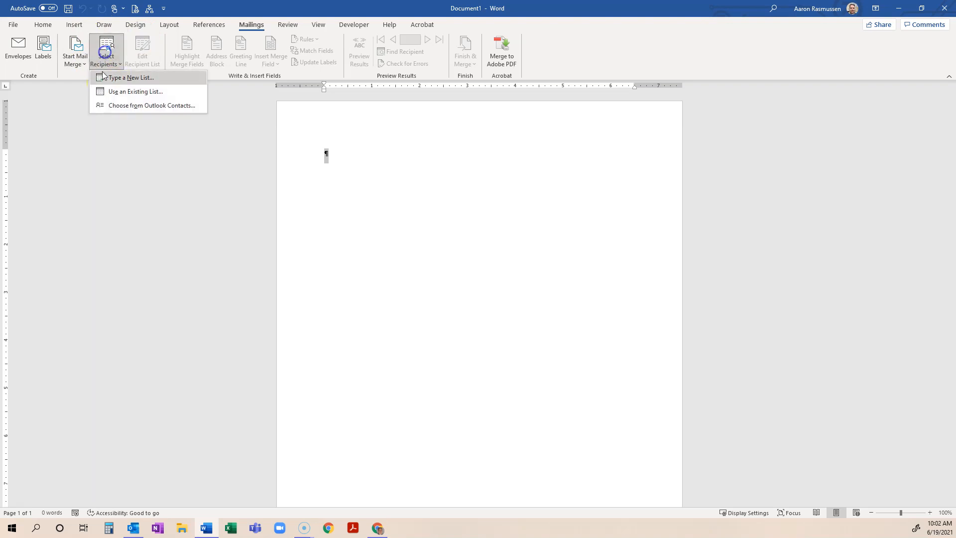
pyautogui.click(115, 79)
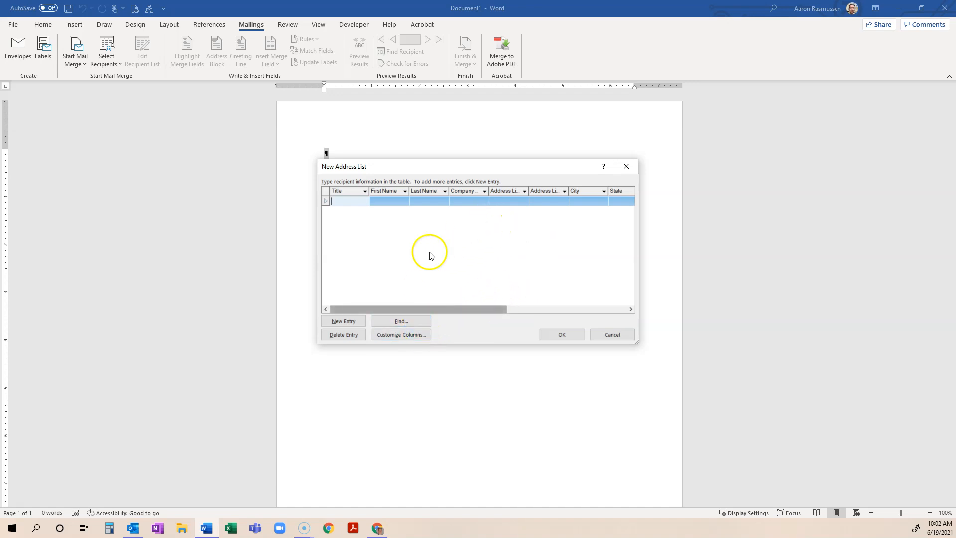
pyautogui.moveTo(638, 235); pyautogui.dragTo(763, 237)
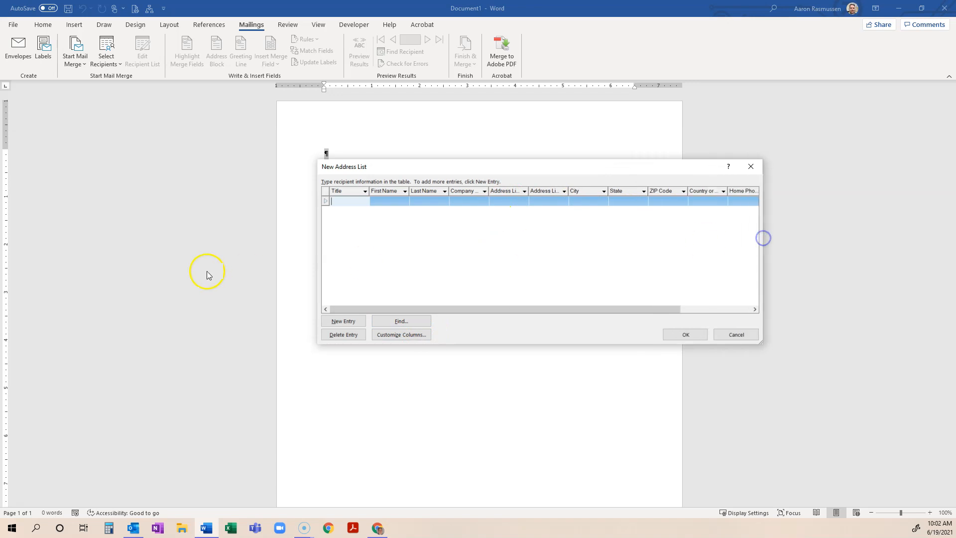
pyautogui.moveTo(317, 256); pyautogui.dragTo(113, 254)
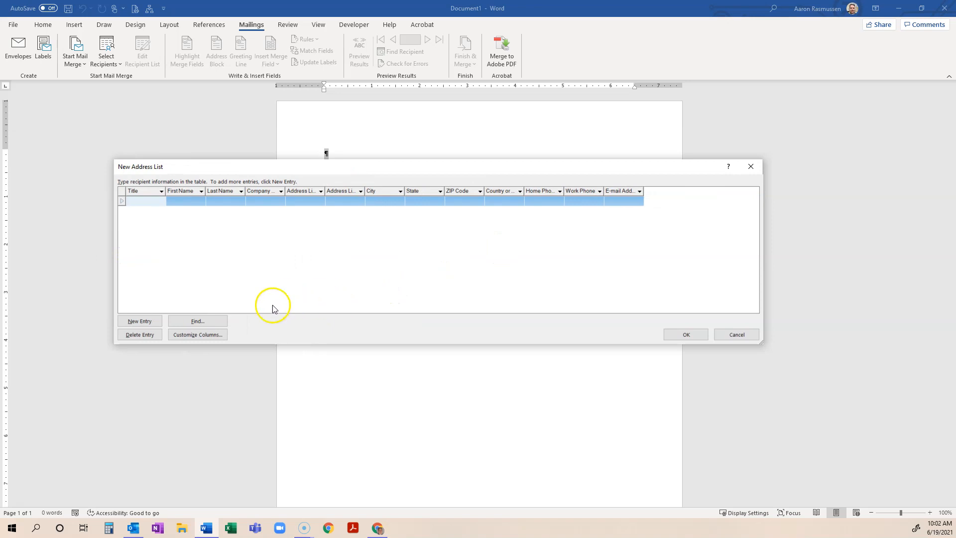
# Delete the Country or Region and Work Phone fields from the new address list's columns.
pyautogui.click(194, 335)
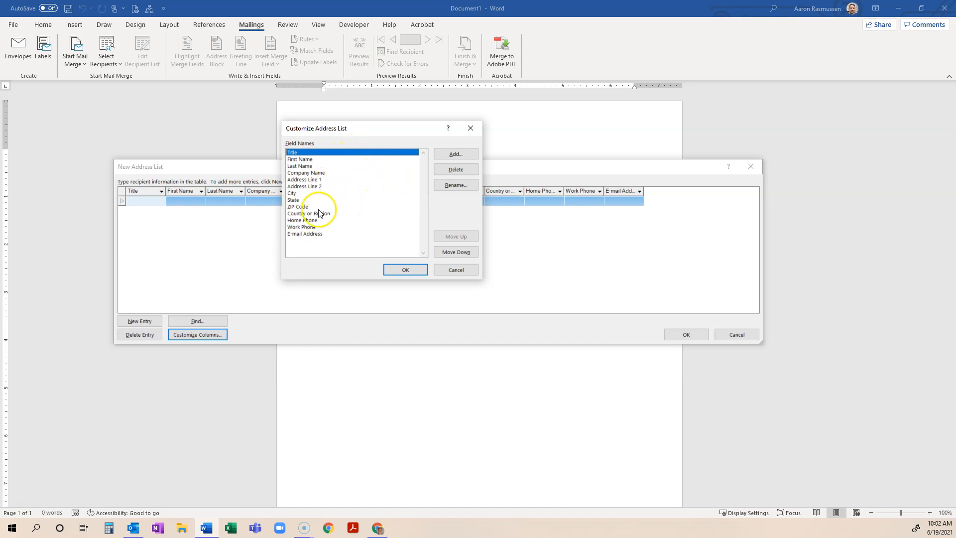
pyautogui.click(303, 214)
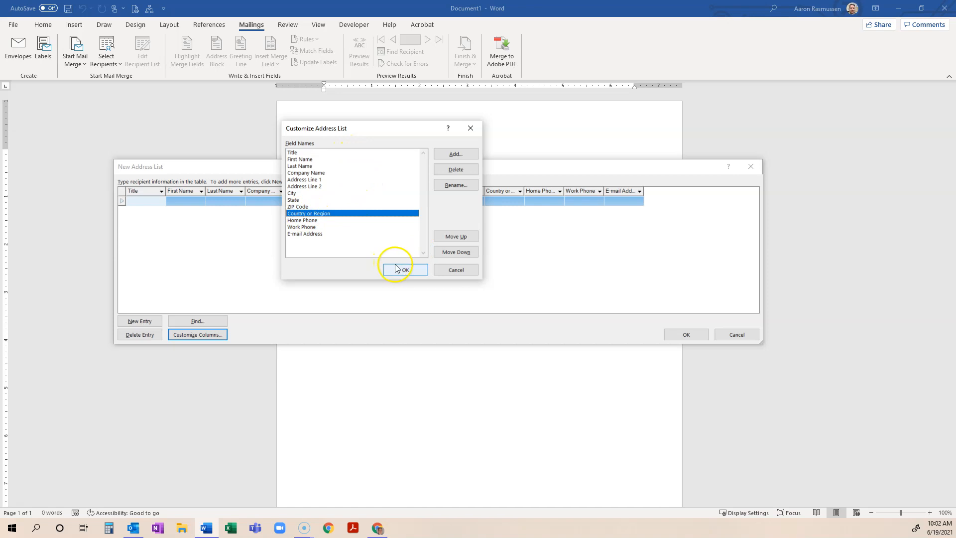
pyautogui.click(462, 171)
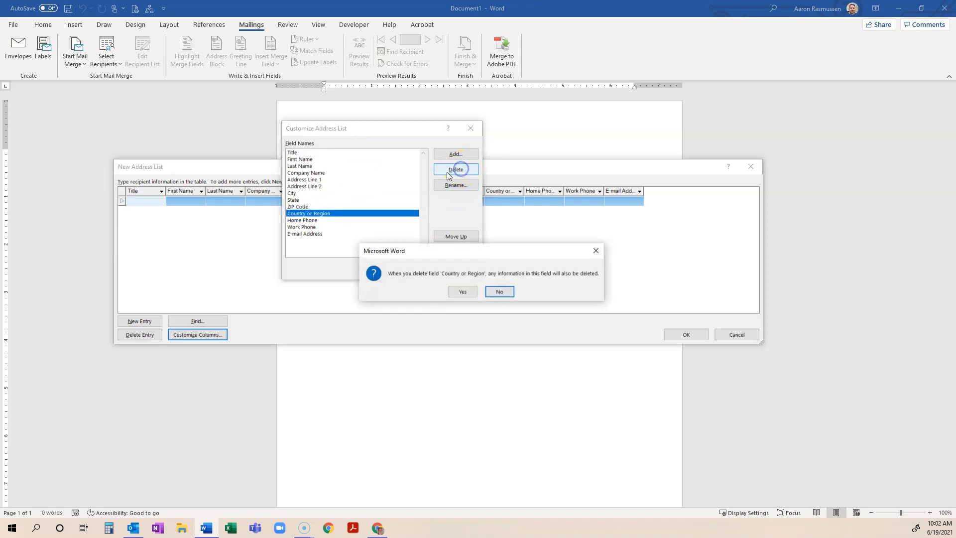
pyautogui.click(453, 290)
pyautogui.click(306, 214)
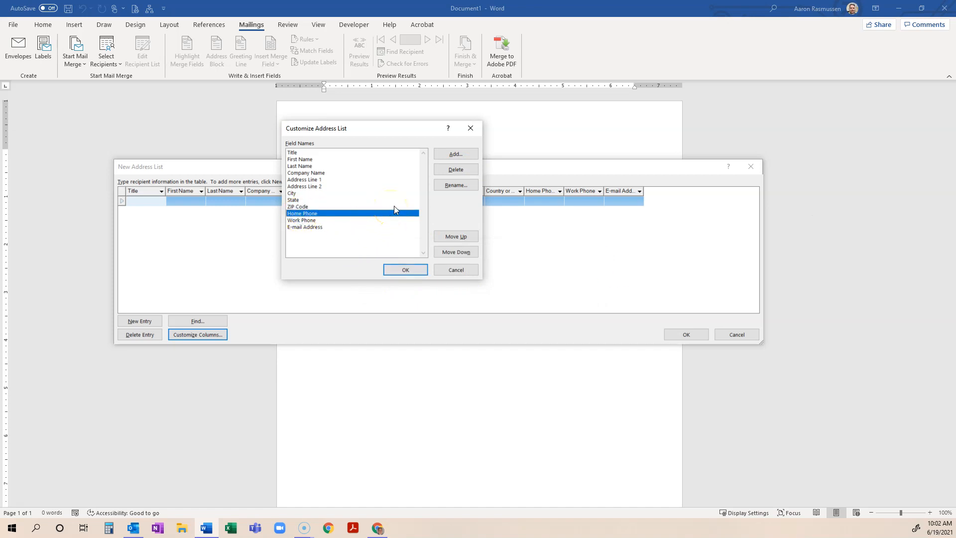
pyautogui.click(303, 220)
pyautogui.click(455, 169)
pyautogui.click(461, 292)
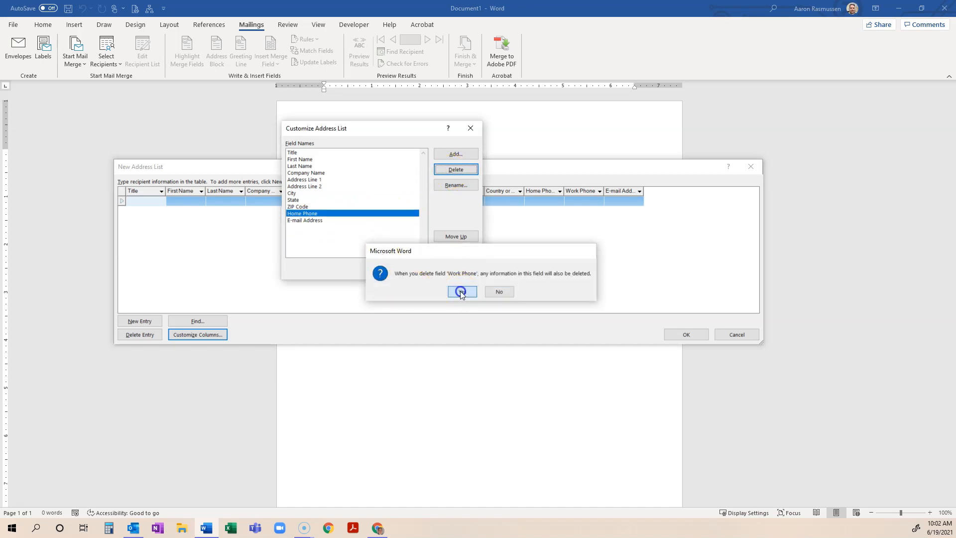
# Delete the E-mail Address and Home Phone fields from the address list's columns.
pyautogui.click(319, 221)
pyautogui.click(456, 170)
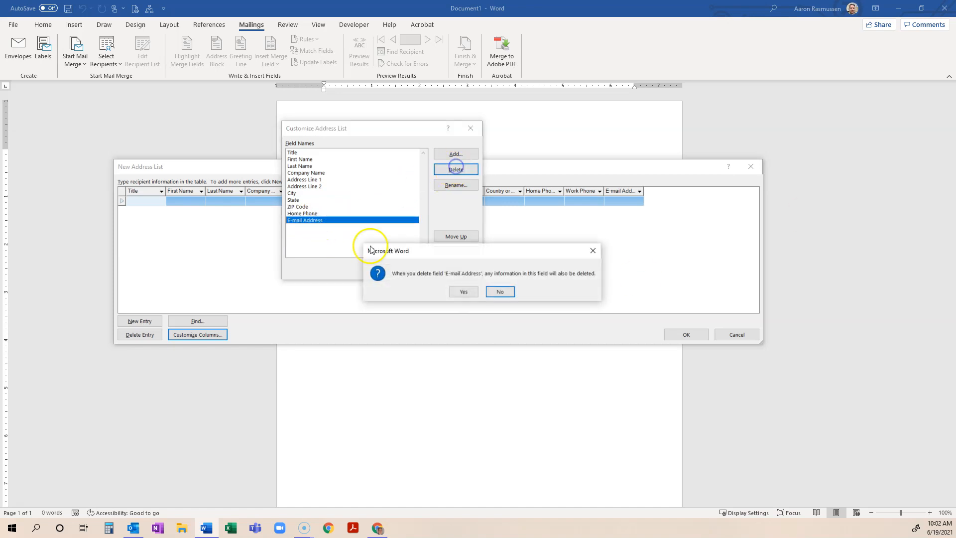
pyautogui.click(461, 291)
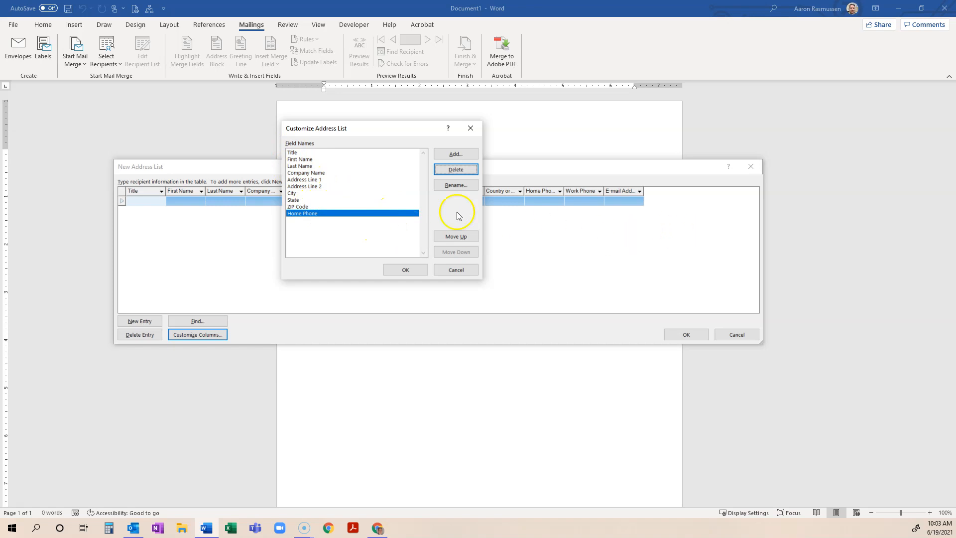
pyautogui.click(454, 169)
pyautogui.click(456, 291)
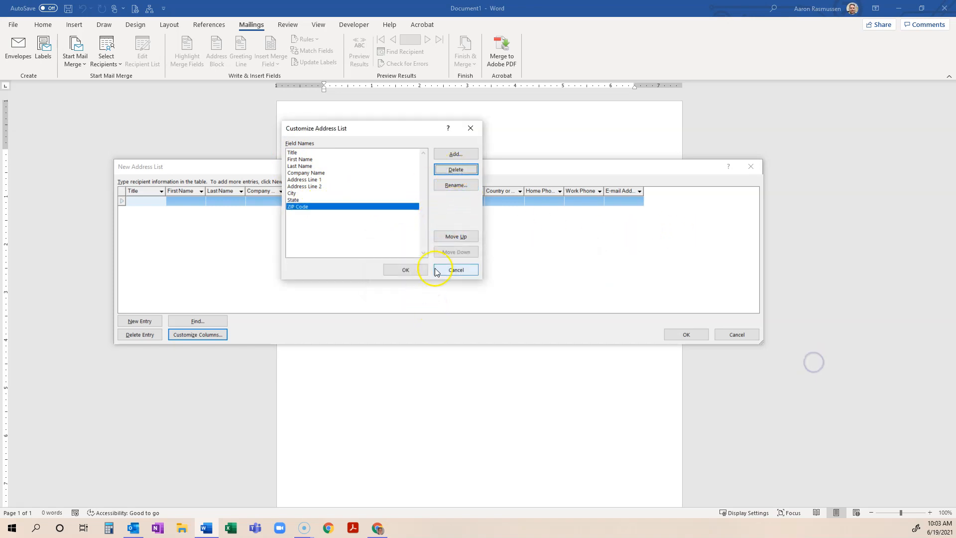
pyautogui.click(380, 230)
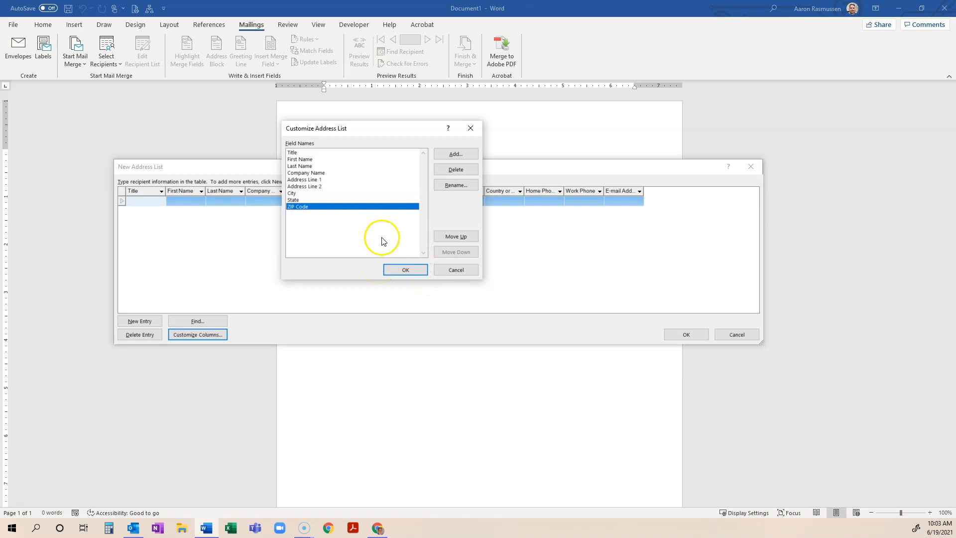
# Add a custom field named Gift to the address list, after ZIP Code.
pyautogui.click(452, 156)
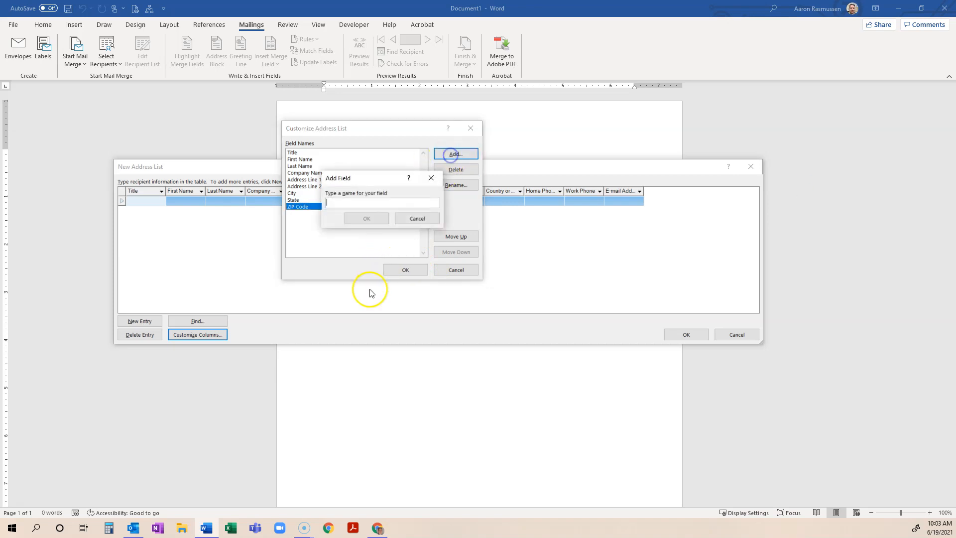
pyautogui.write('Gift')
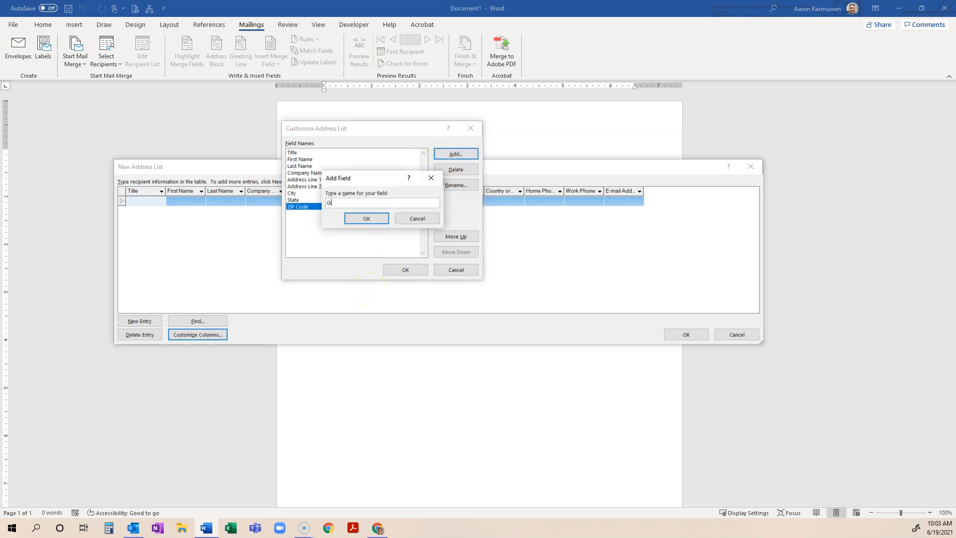
pyautogui.click(366, 218)
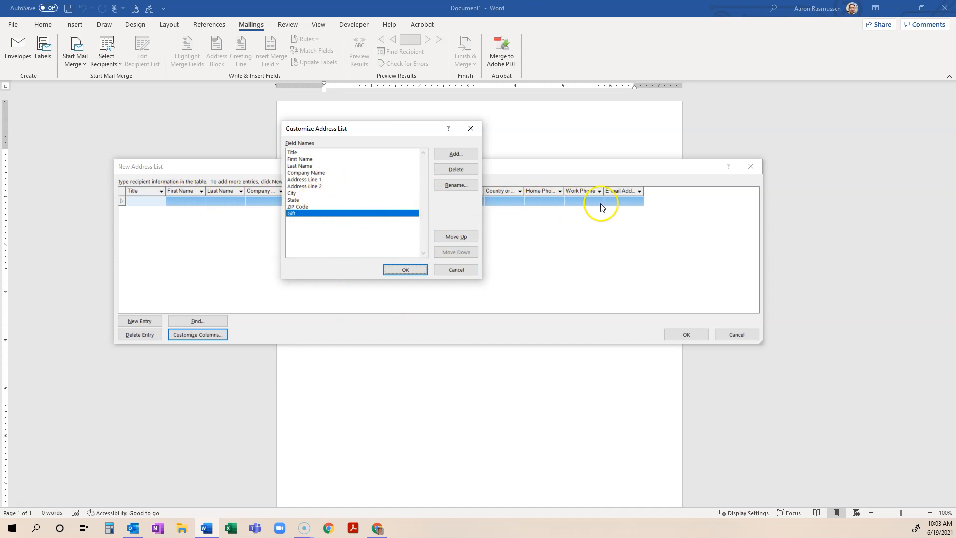
# Try reordering the Gift field by moving it up above City, and return it to the end of the field list.
pyautogui.click(453, 238)
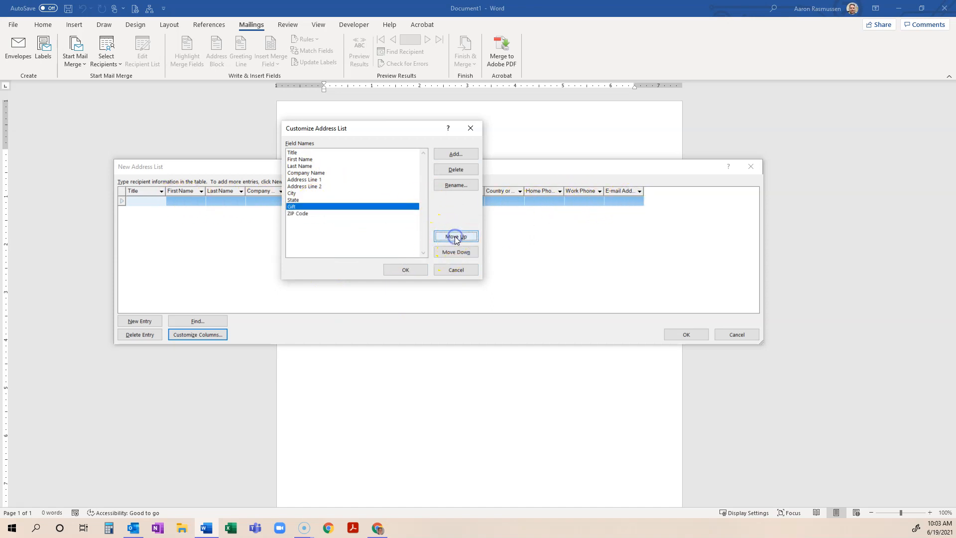
pyautogui.click(453, 238)
pyautogui.click(453, 238)
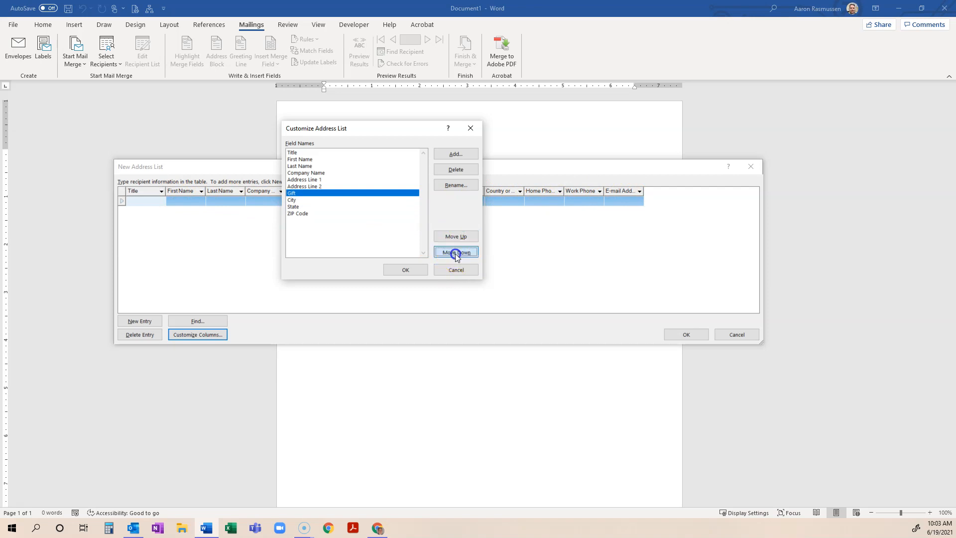
pyautogui.click(455, 252)
pyautogui.click(455, 252)
pyautogui.click(455, 253)
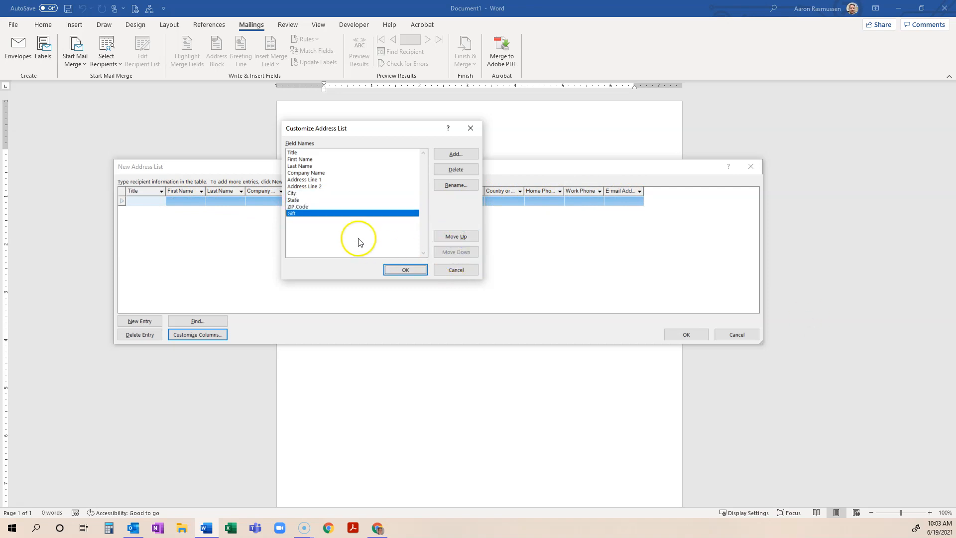
# Apply the customized columns and fill in the first recipient's title as Mr. plus their first and last name.
pyautogui.click(405, 269)
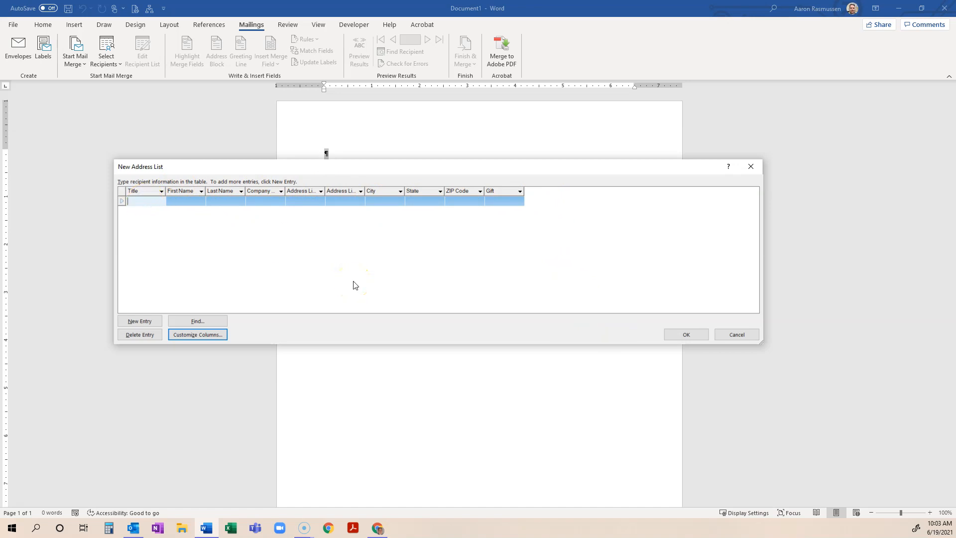
pyautogui.press('Tab')
pyautogui.write('G')
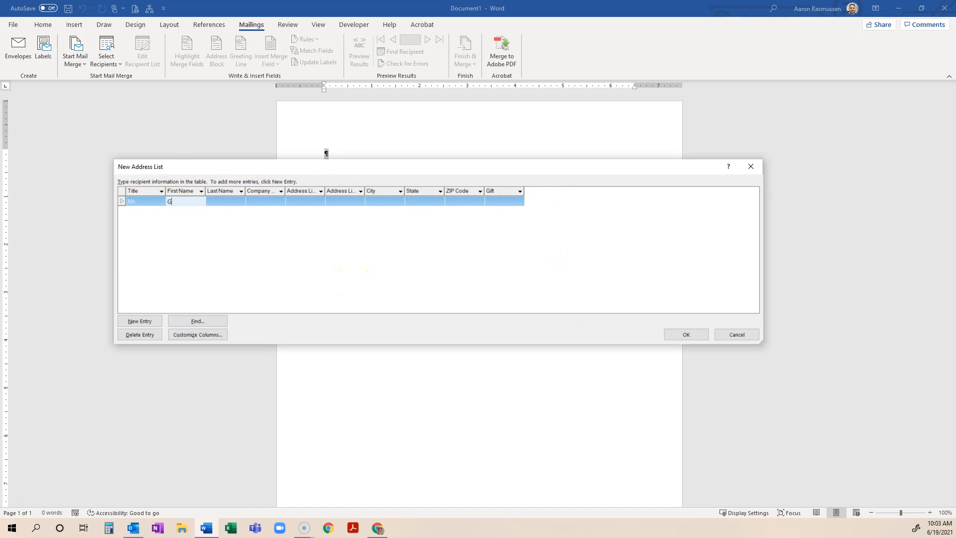
pyautogui.press('Tab')
pyautogui.write('Rasm')
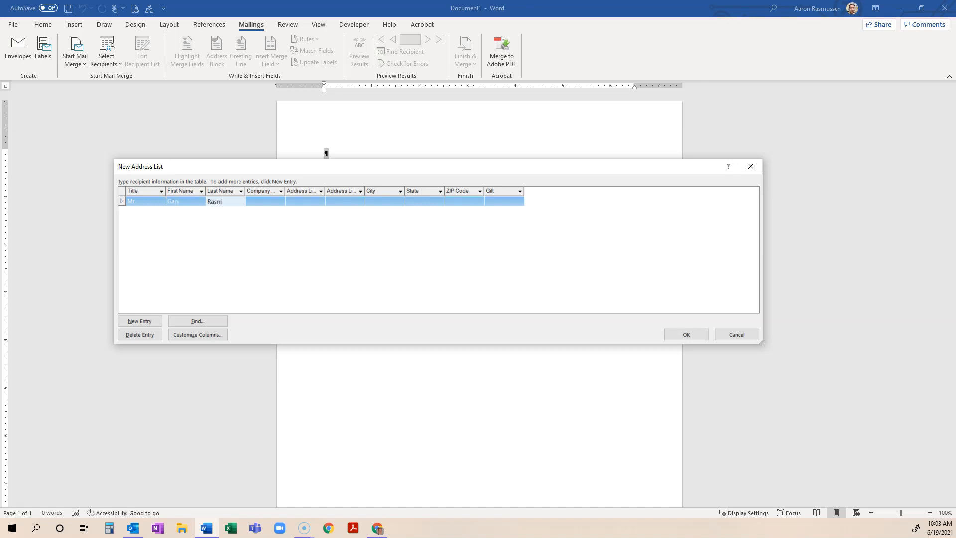
pyautogui.press('Tab')
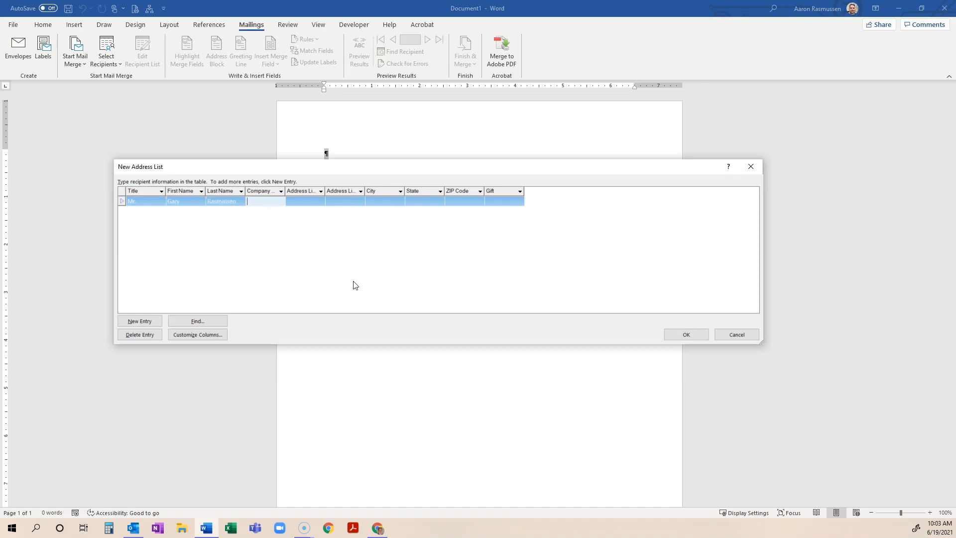
# Delete the Company Name field from the address list's columns and apply the change.
pyautogui.click(187, 334)
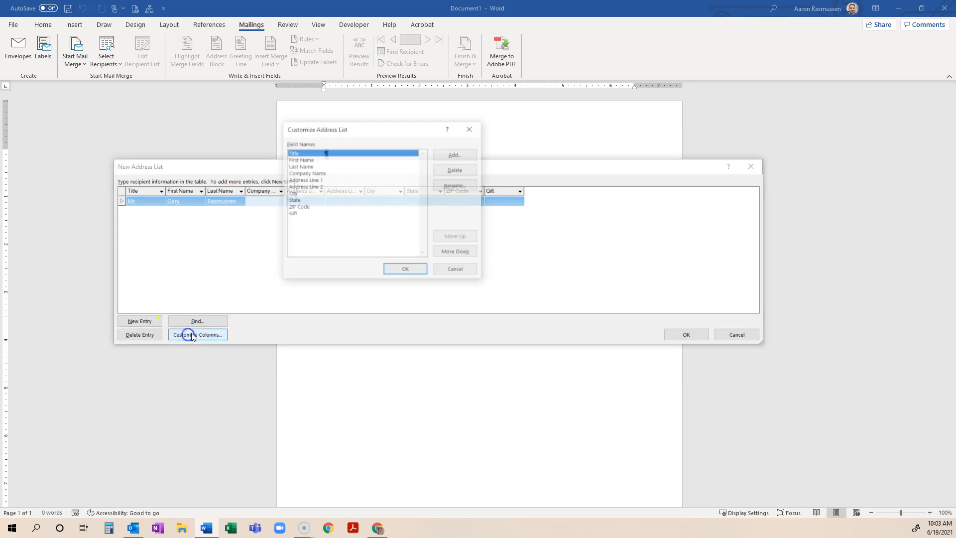
pyautogui.click(308, 172)
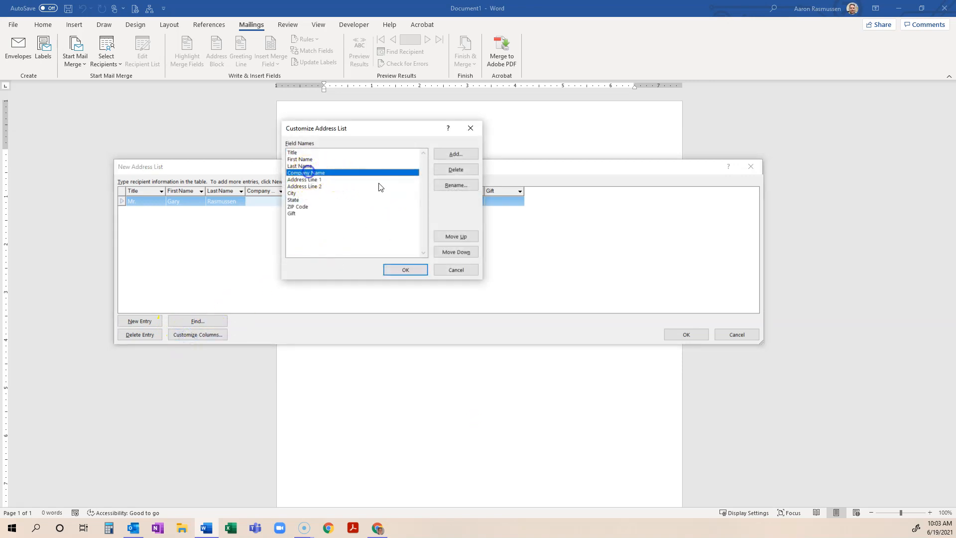
pyautogui.click(456, 169)
pyautogui.click(461, 293)
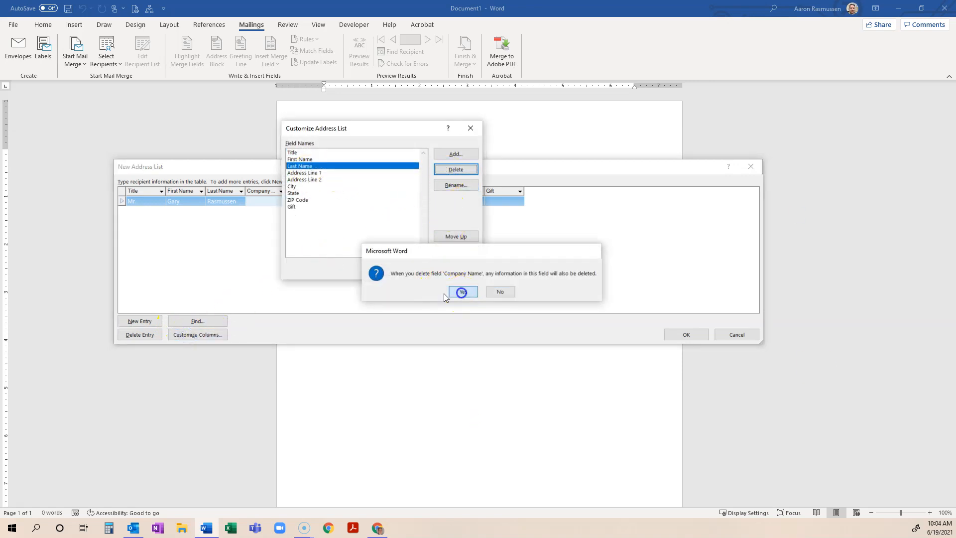
pyautogui.click(413, 271)
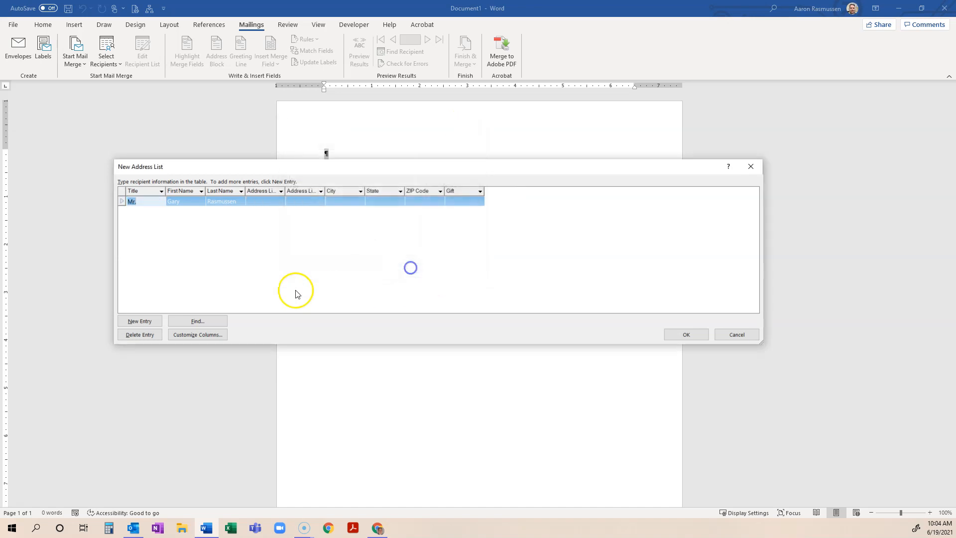
# Complete the first recipient's entry with the address lines, city, state and ZIP code, and set Gift to New Car.
pyautogui.click(264, 201)
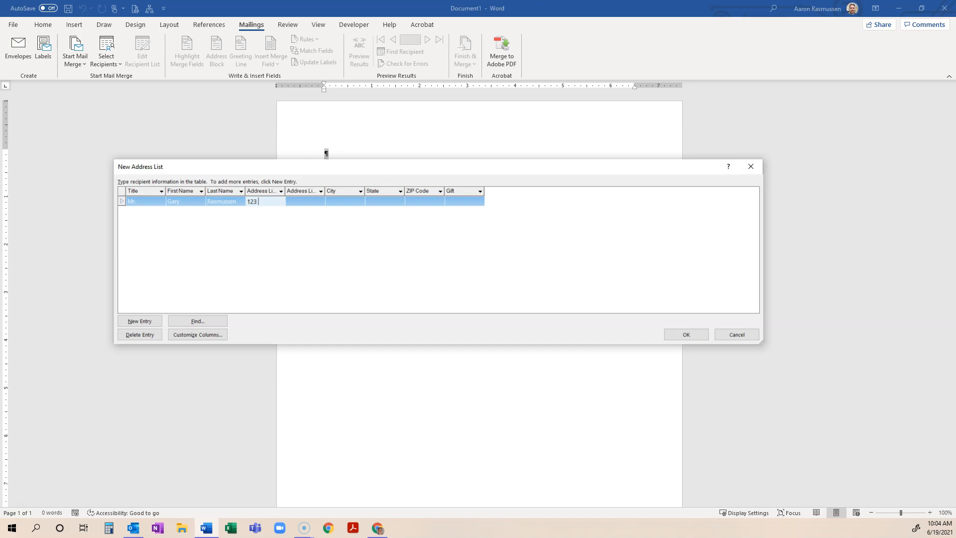
pyautogui.press('Tab')
pyautogui.write('Salt Lake City')
pyautogui.press('Tab')
pyautogui.write('UT')
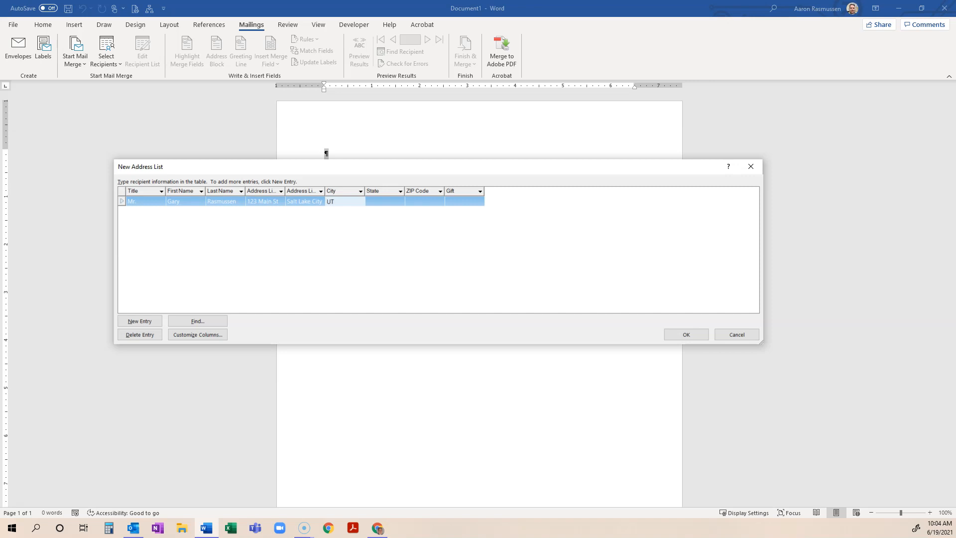
pyautogui.press('Tab')
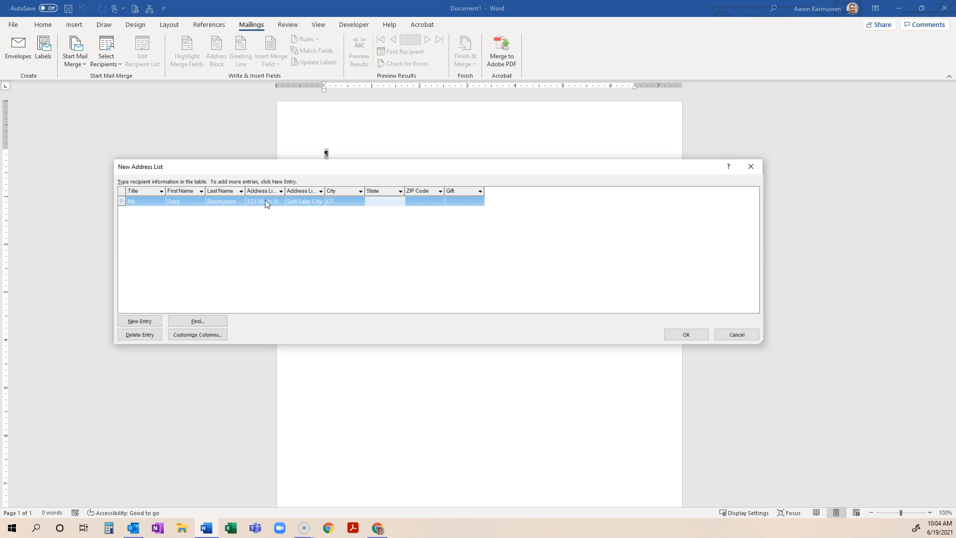
pyautogui.write('8888')
pyautogui.press('Tab')
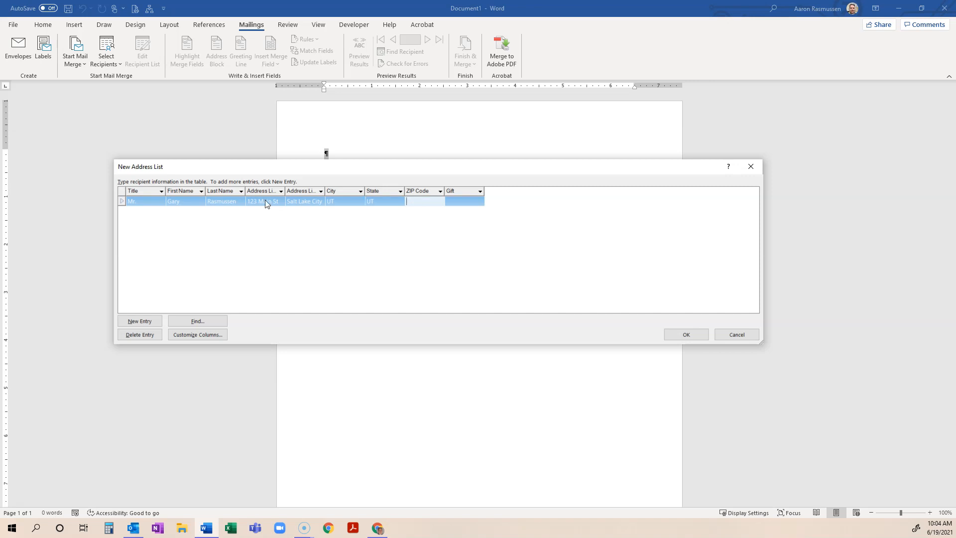
pyautogui.write('88888')
pyautogui.press('Tab')
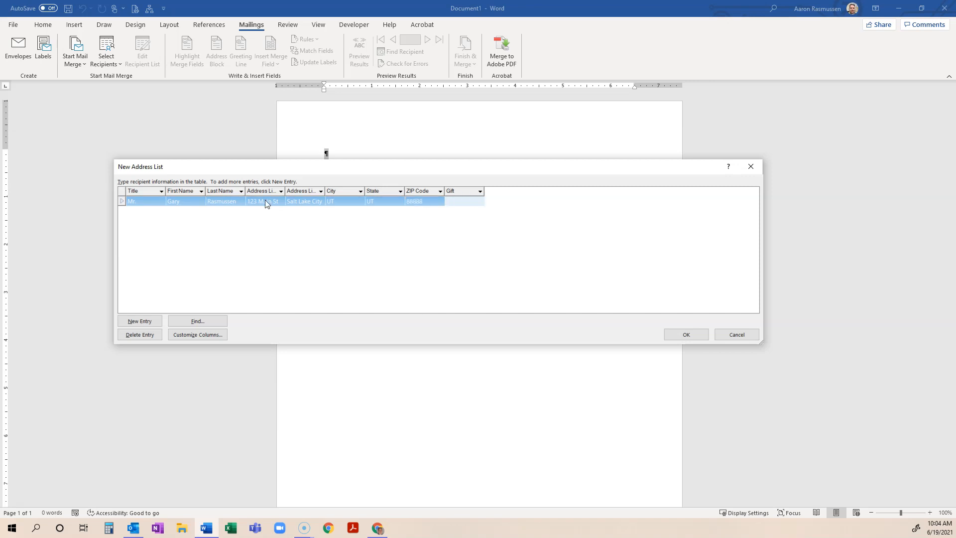
pyautogui.write('New Car')
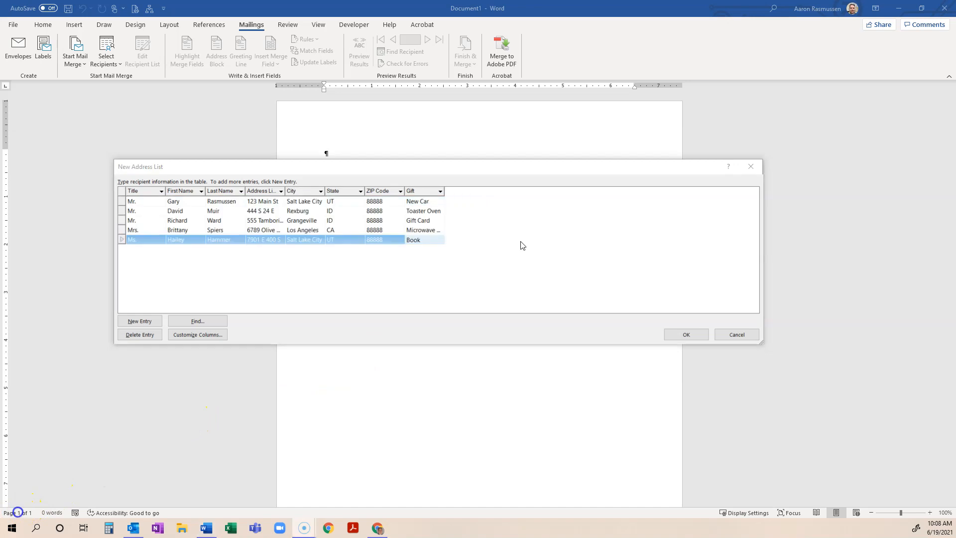
# Accept the completed address list and save it as Week 4 Assignment in My Data Sources.
pyautogui.click(447, 237)
pyautogui.click(677, 336)
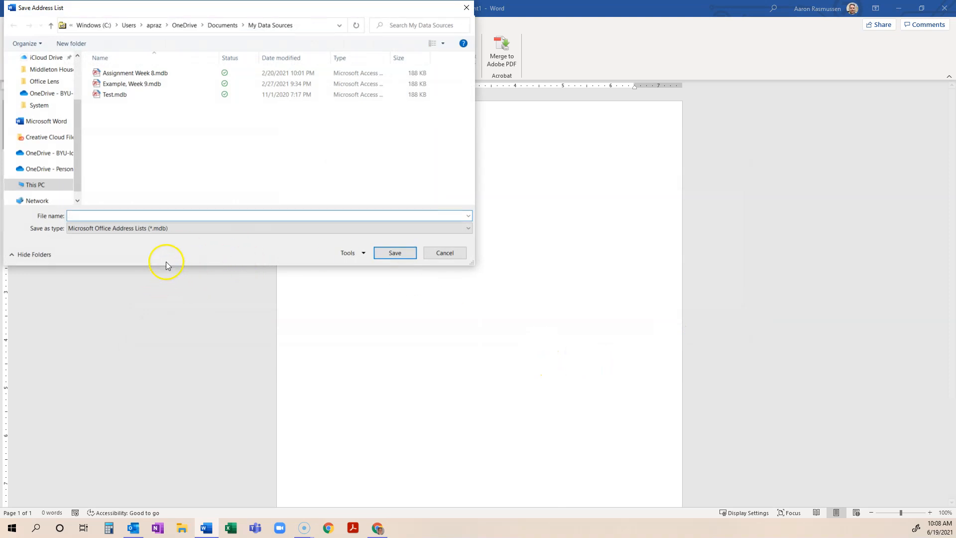
pyautogui.click(177, 227)
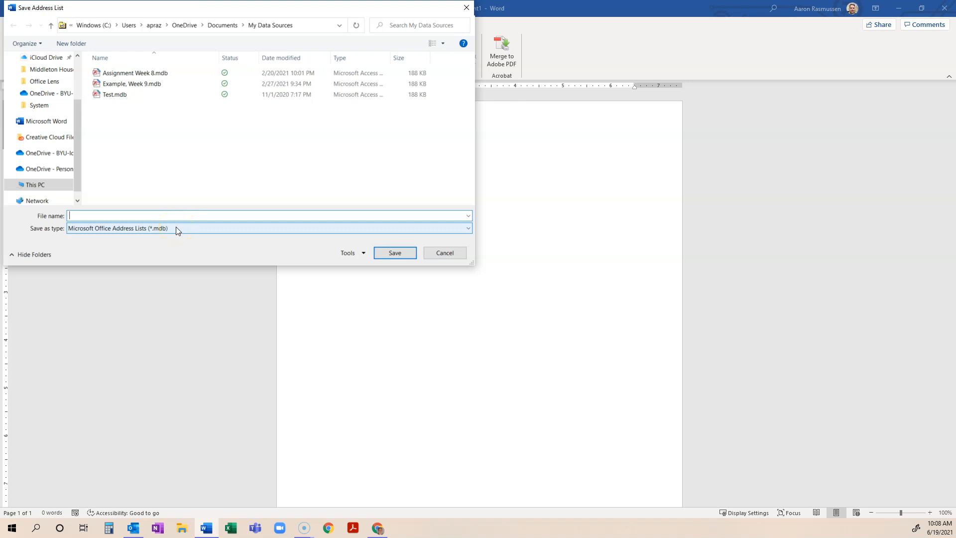
pyautogui.click(121, 215)
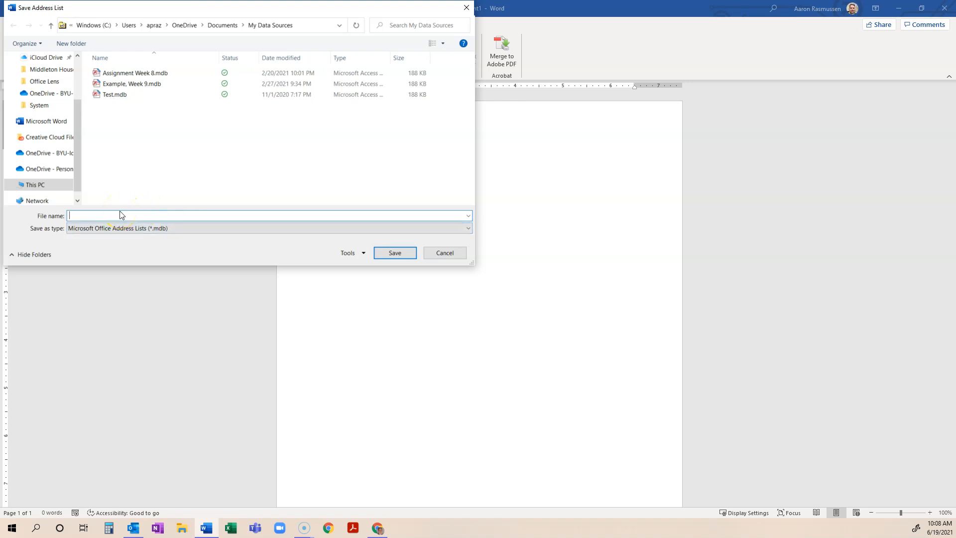
pyautogui.write('Week 3 Assignment')
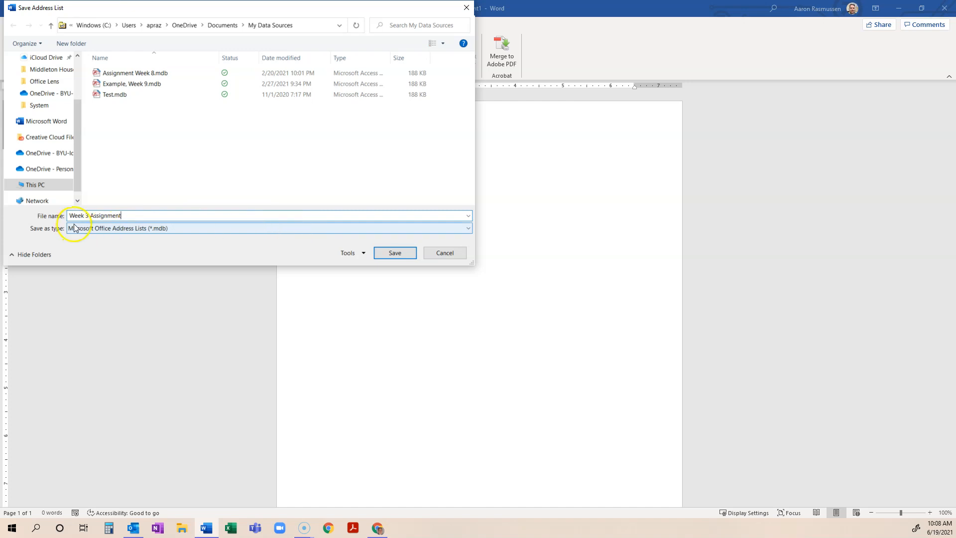
pyautogui.doubleClick(88, 216)
pyautogui.write('4')
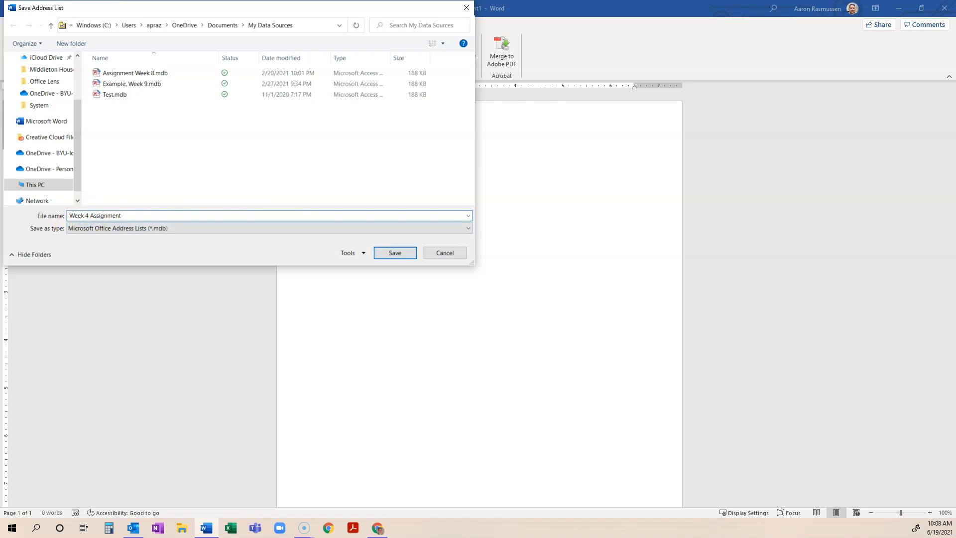
pyautogui.click(396, 252)
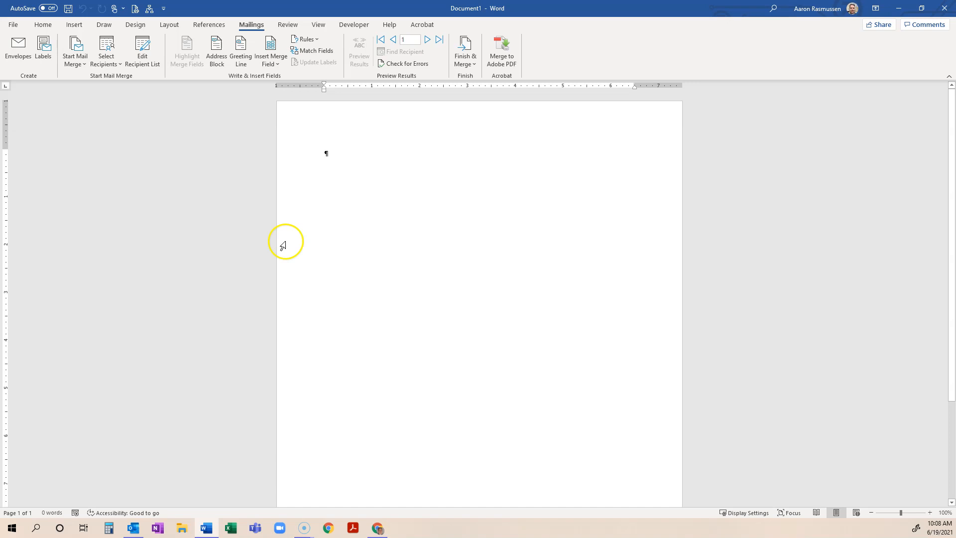
# Review the merge recipients in a widened list, open the Week 4 Assignment.mdb entries for editing, and close both again without editing.
pyautogui.click(144, 57)
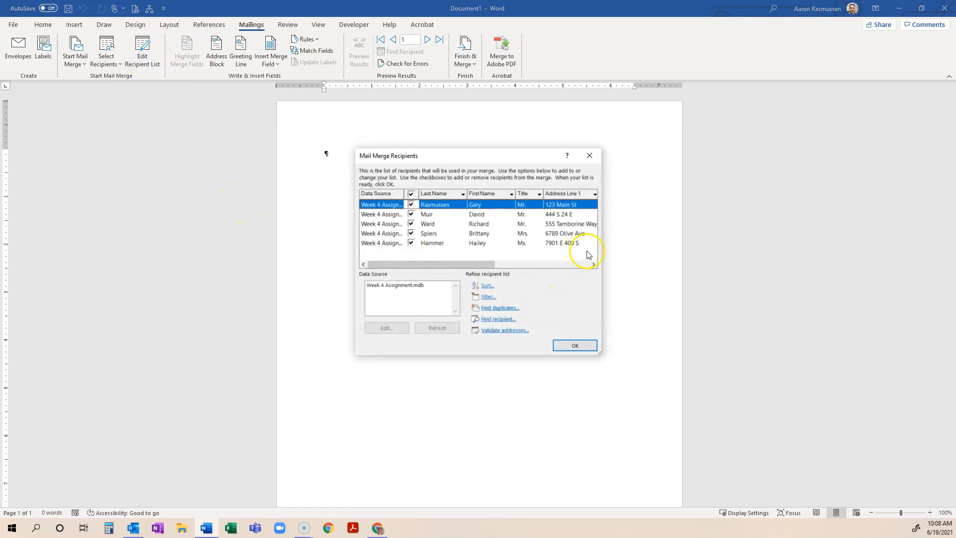
pyautogui.moveTo(608, 279); pyautogui.dragTo(827, 288)
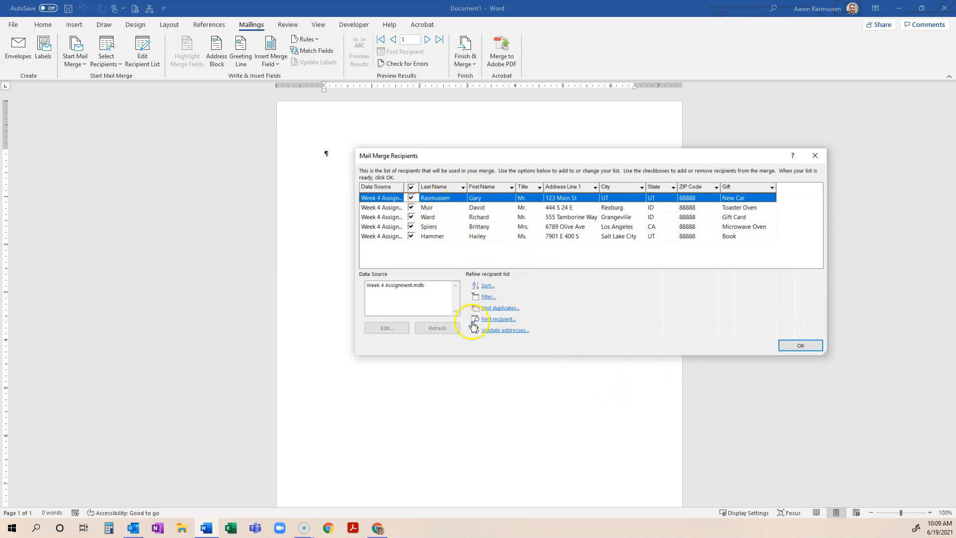
pyautogui.click(406, 286)
pyautogui.click(387, 329)
pyautogui.moveTo(533, 156); pyautogui.dragTo(257, 181)
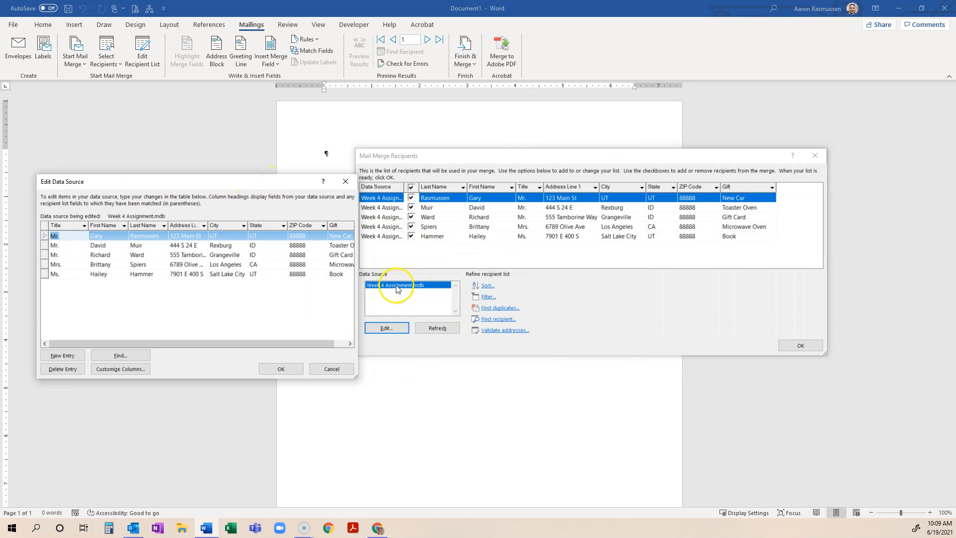
pyautogui.moveTo(273, 183); pyautogui.dragTo(583, 154)
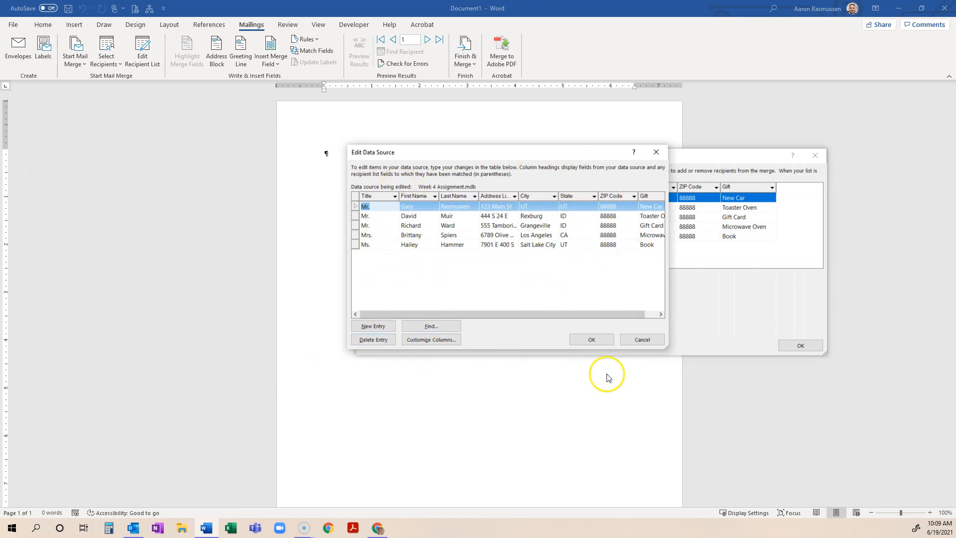
pyautogui.click(641, 340)
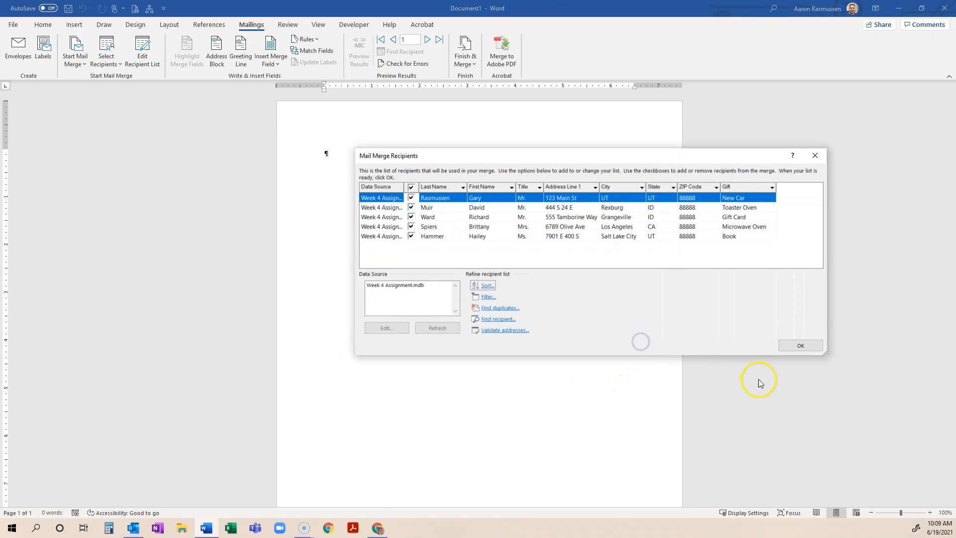
pyautogui.click(798, 344)
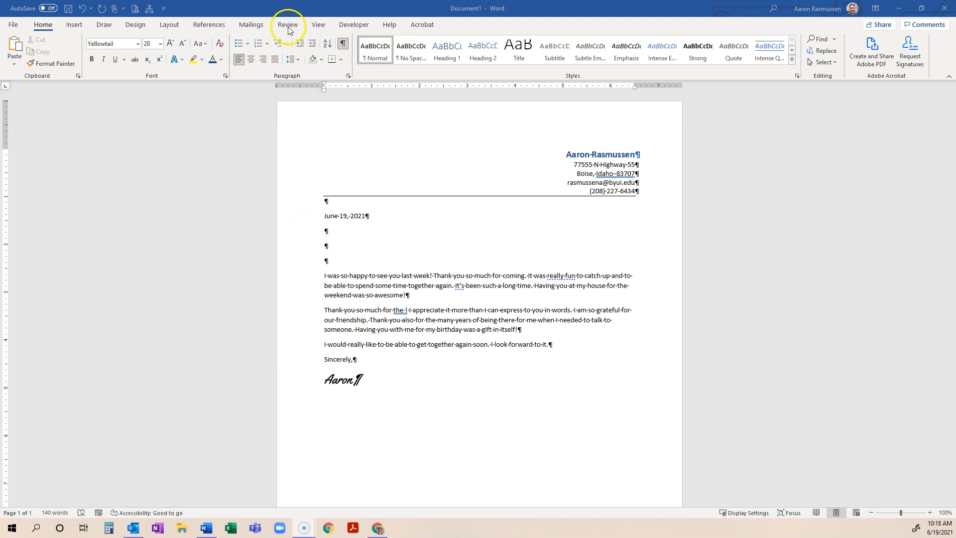
# Apply the No Spacing style to the second blank line below the letter's date and add another line after it.
pyautogui.click(254, 25)
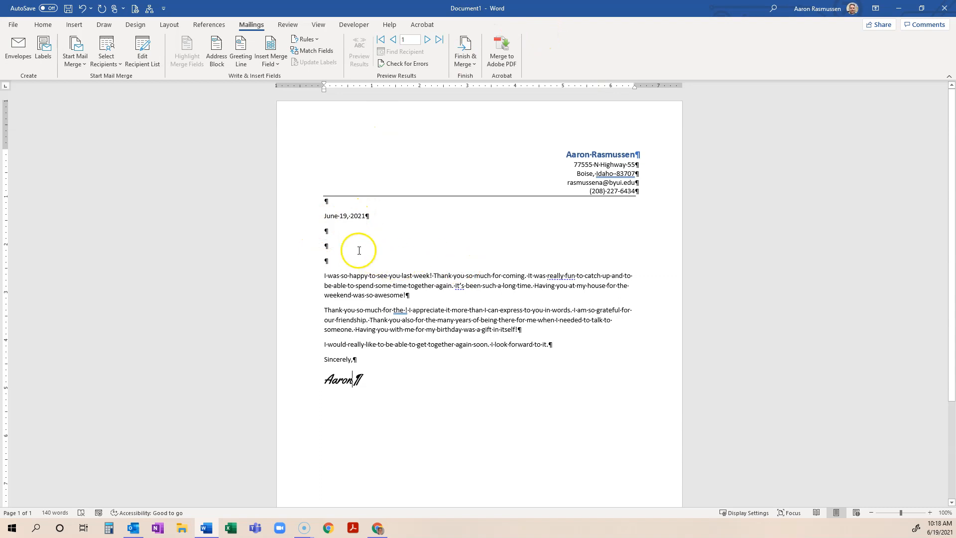
pyautogui.click(319, 231)
pyautogui.click(325, 245)
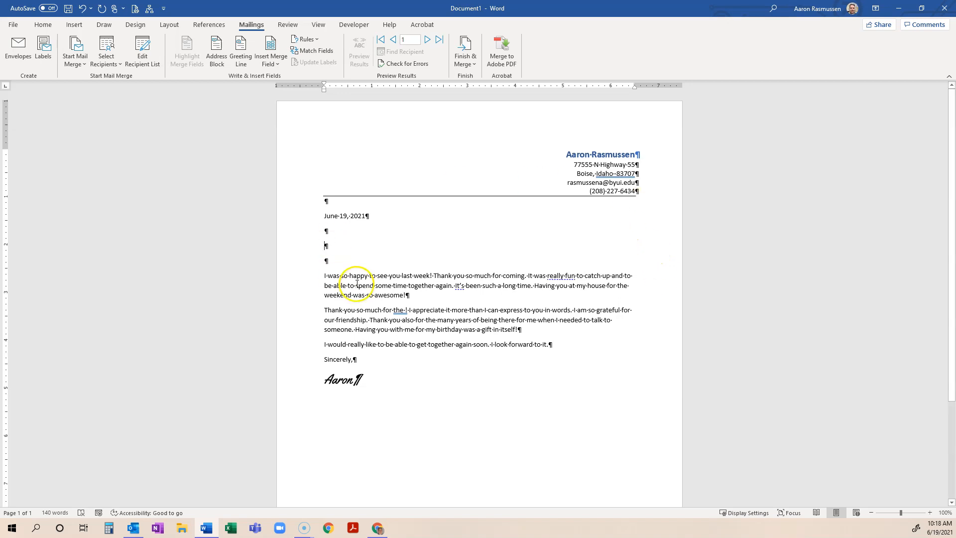
pyautogui.click(75, 25)
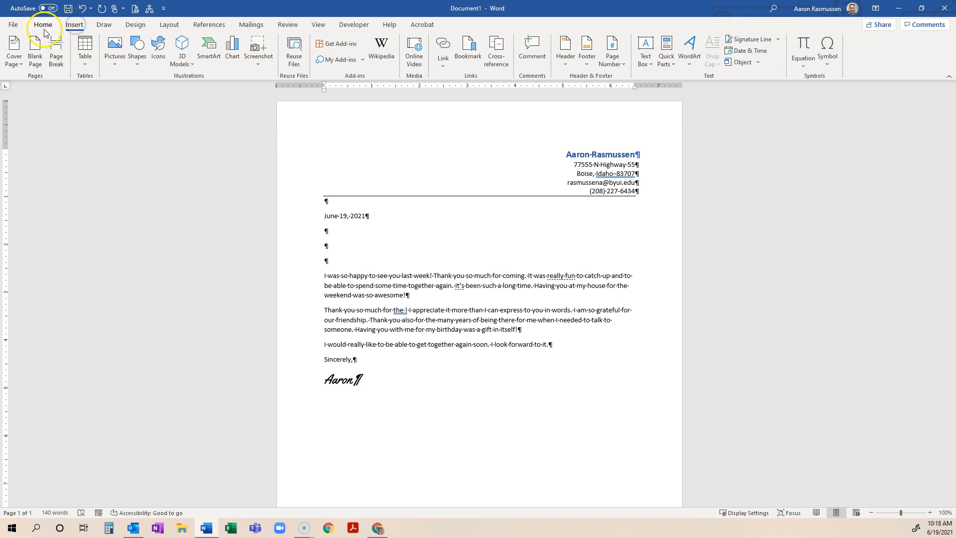
pyautogui.click(43, 26)
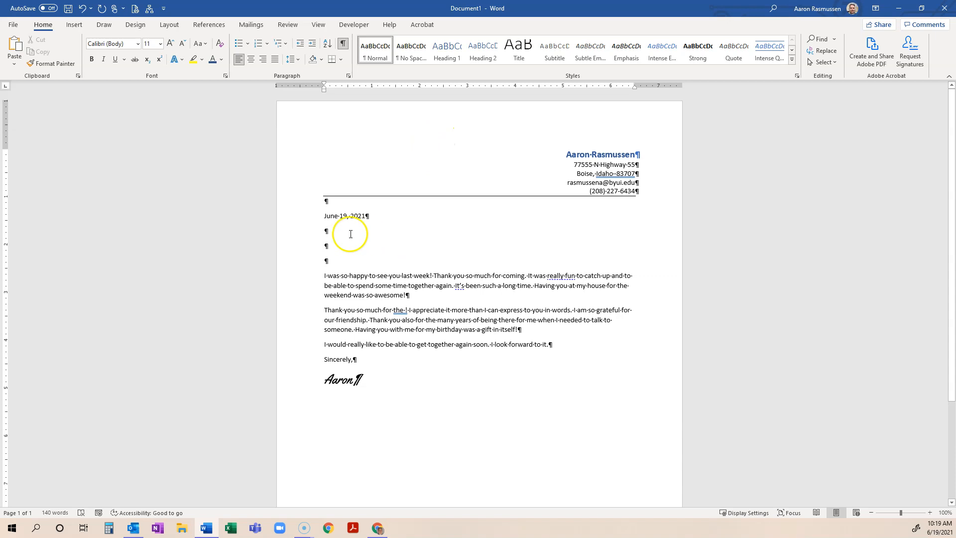
pyautogui.click(411, 50)
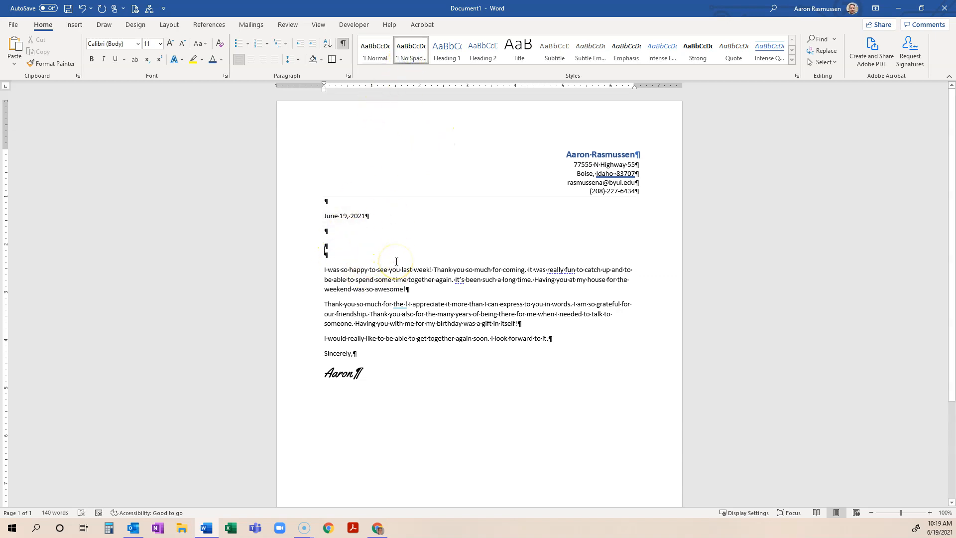
pyautogui.press('Return')
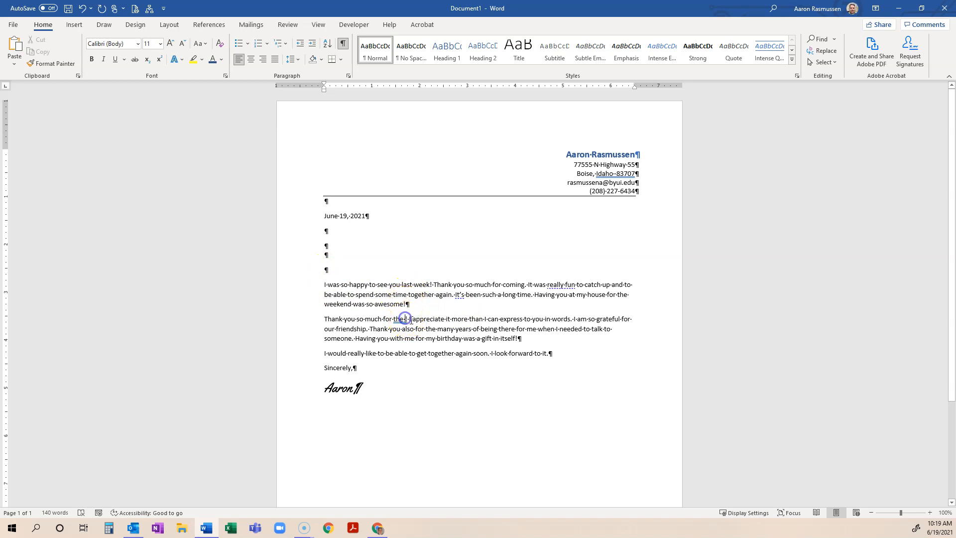
# Start inserting an address block on the second blank line below the date and preview the third recipient's address.
pyautogui.click(326, 245)
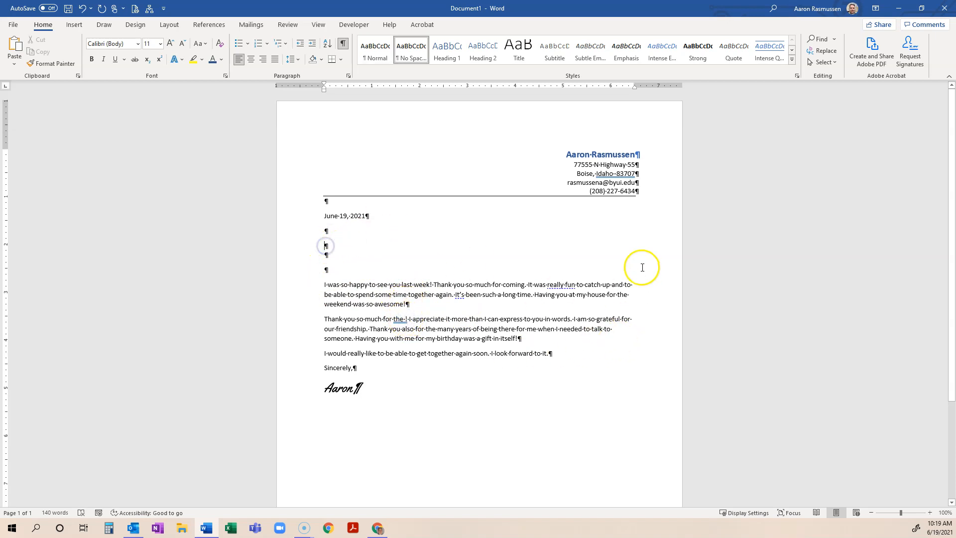
pyautogui.click(243, 26)
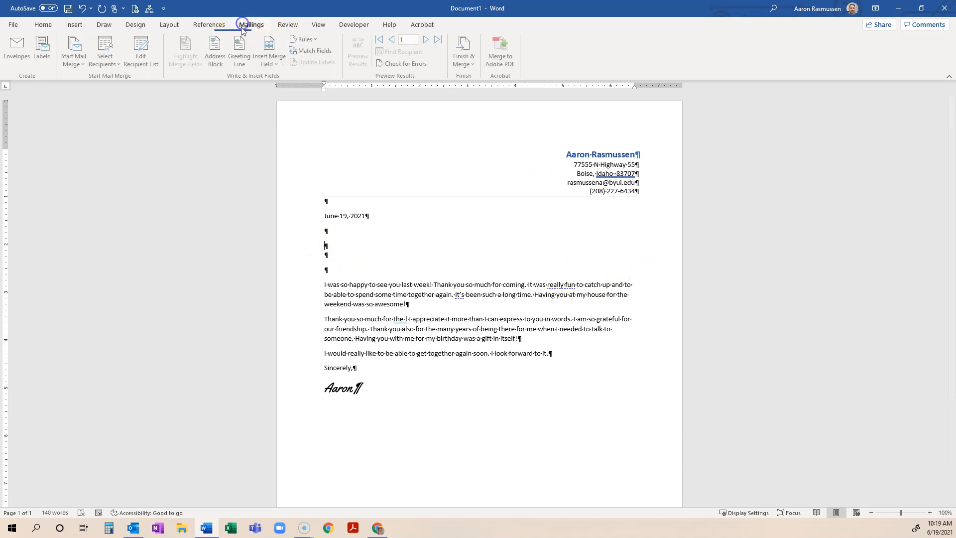
pyautogui.click(276, 64)
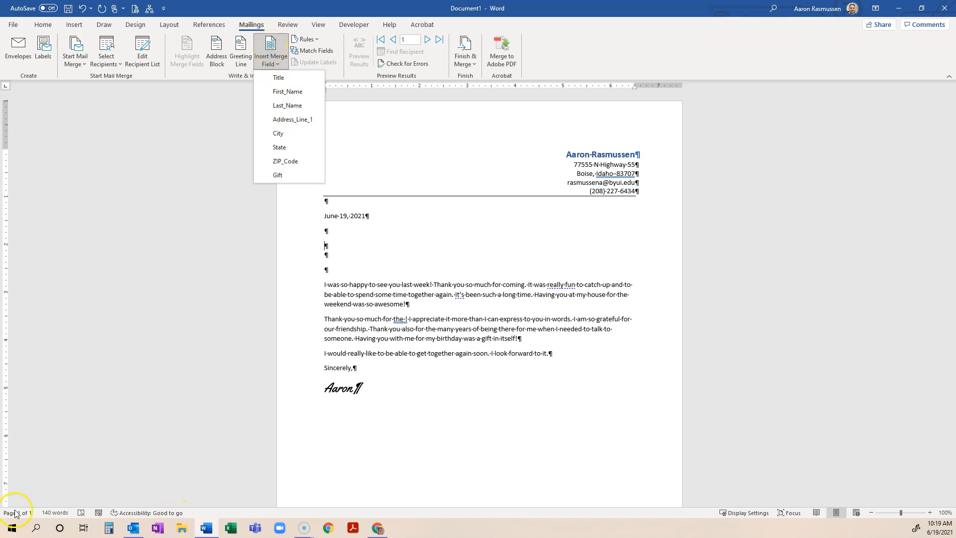
pyautogui.click(269, 62)
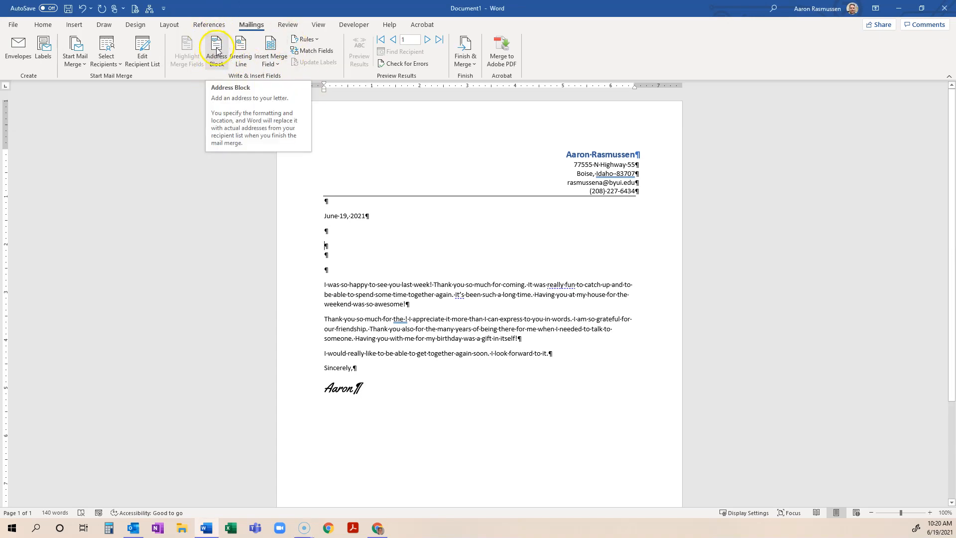
pyautogui.click(323, 246)
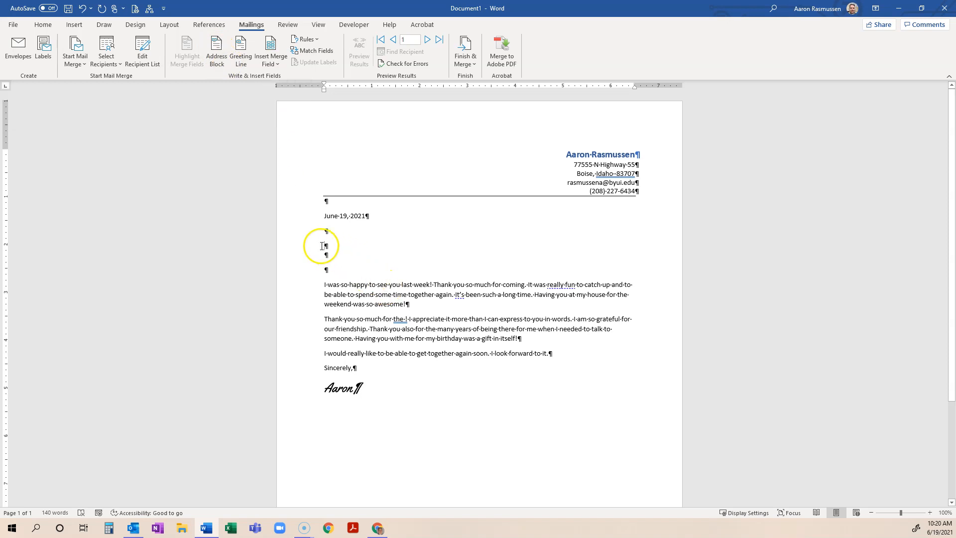
pyautogui.click(217, 64)
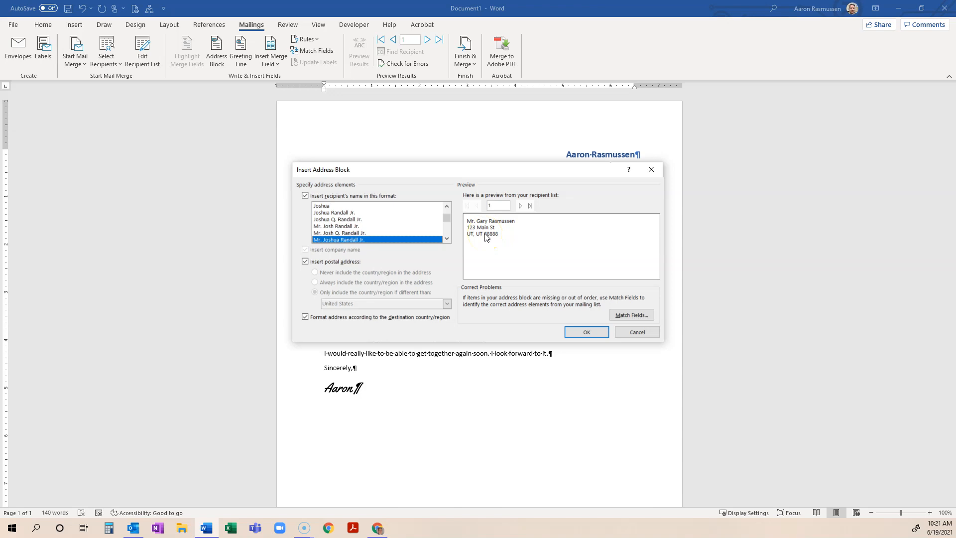
pyautogui.click(520, 205)
pyautogui.click(520, 205)
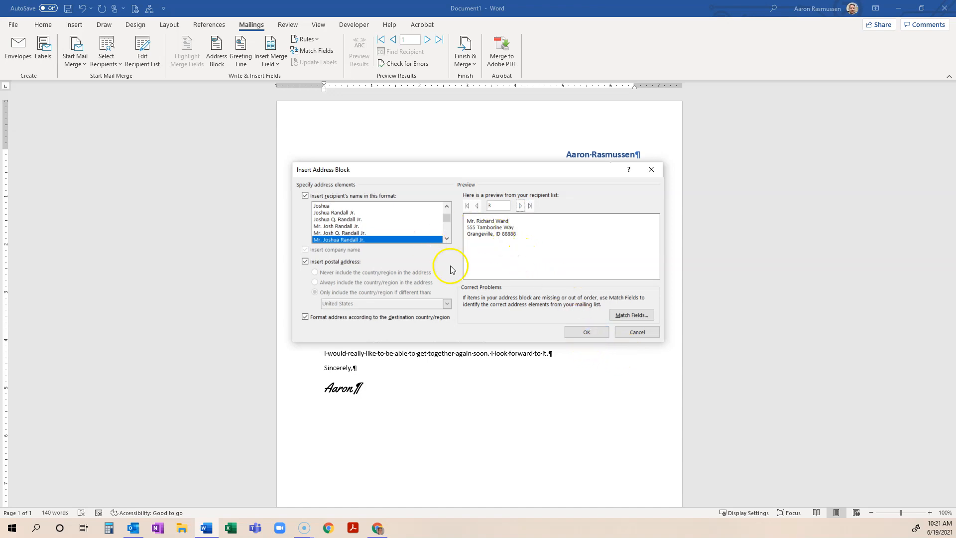
# Try several recipient name formats for the address block and select the Joshua Q. Randall Jr. format.
pyautogui.click(344, 232)
pyautogui.click(350, 226)
pyautogui.click(348, 219)
pyautogui.click(337, 212)
pyautogui.click(335, 206)
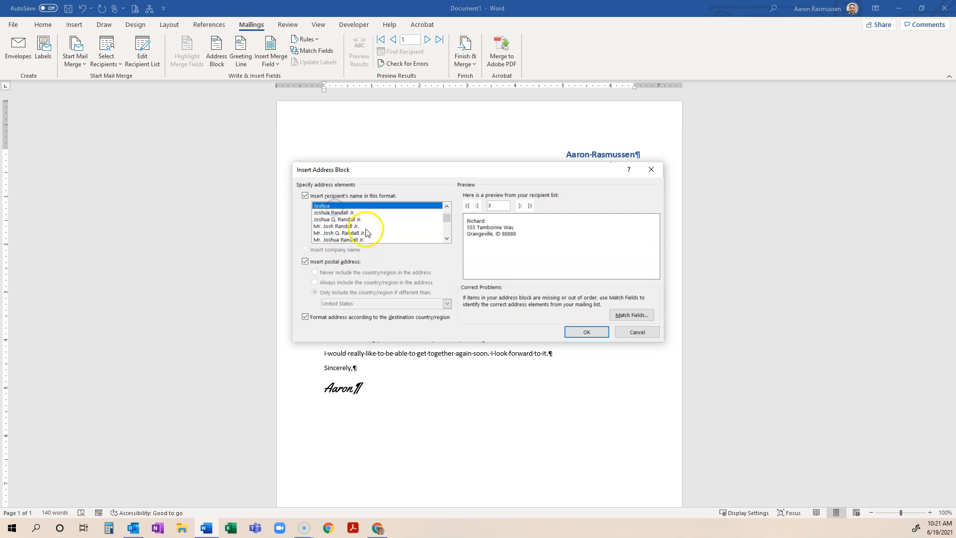
pyautogui.scroll(1, 350, 229)
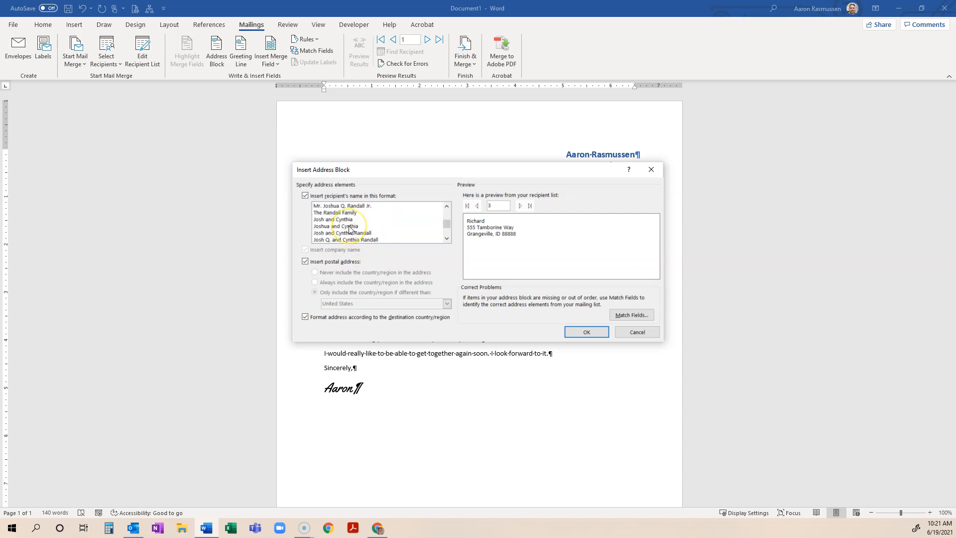
pyautogui.click(334, 205)
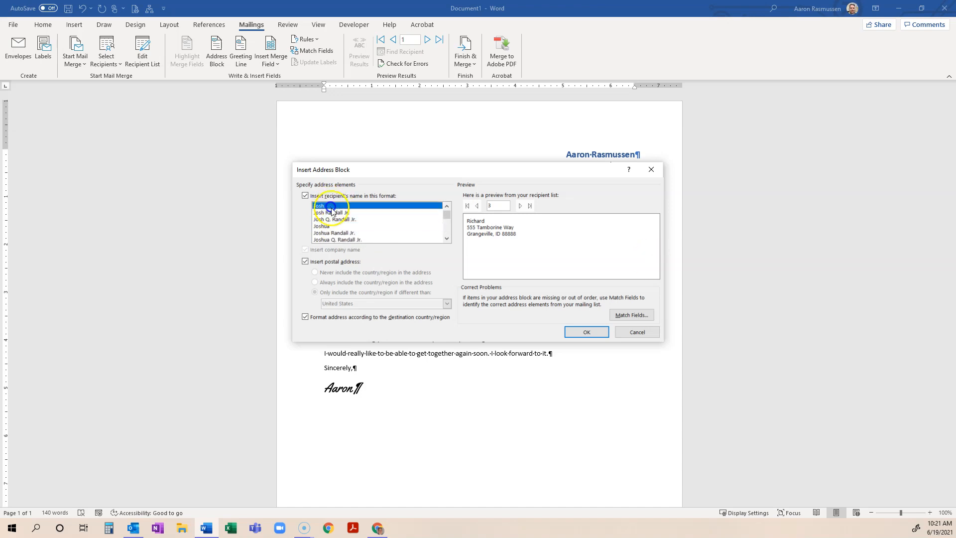
pyautogui.click(347, 240)
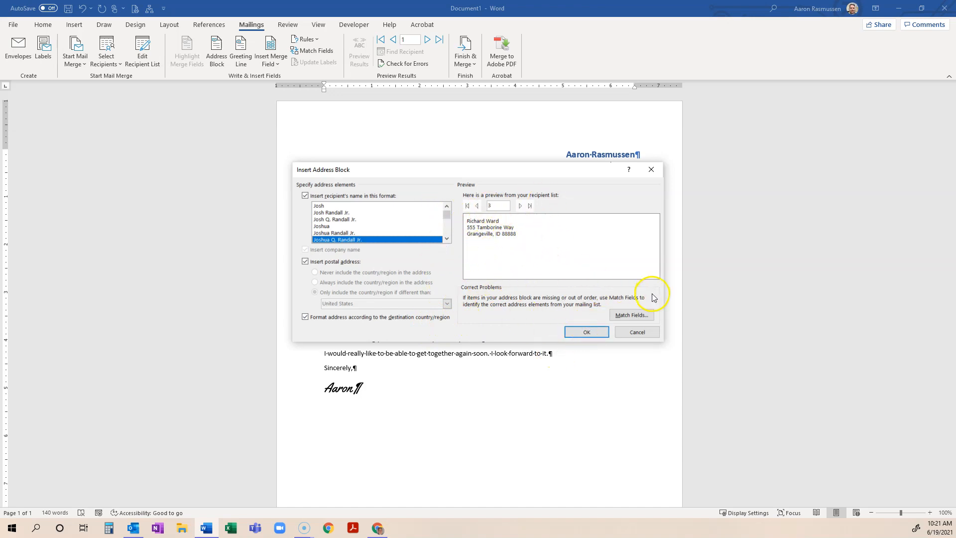
# Insert the configured address block on the second blank line below the letter's date.
pyautogui.click(587, 328)
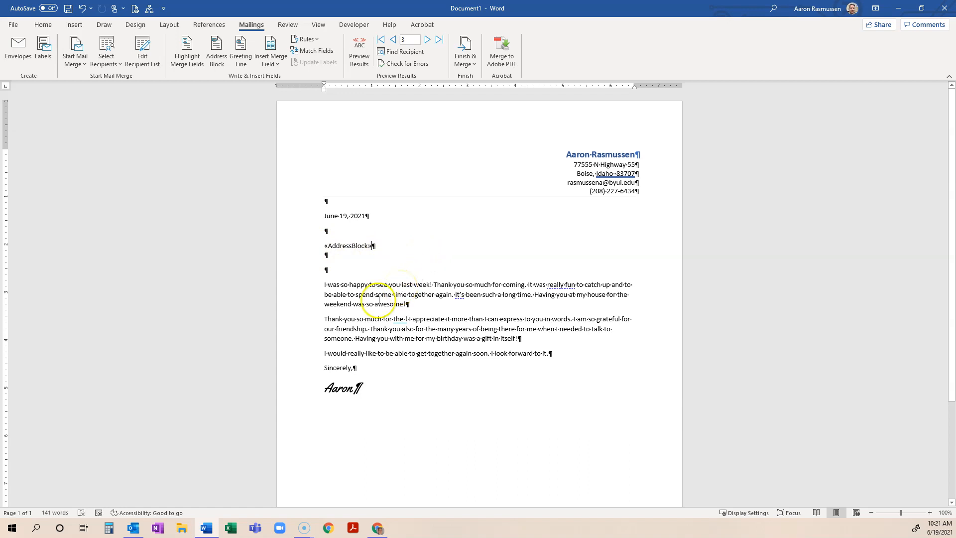
# Enter <<Greeting>> as plain text on the blank line above the first body paragraph and compare it with the AddressBlock field.
pyautogui.click(324, 269)
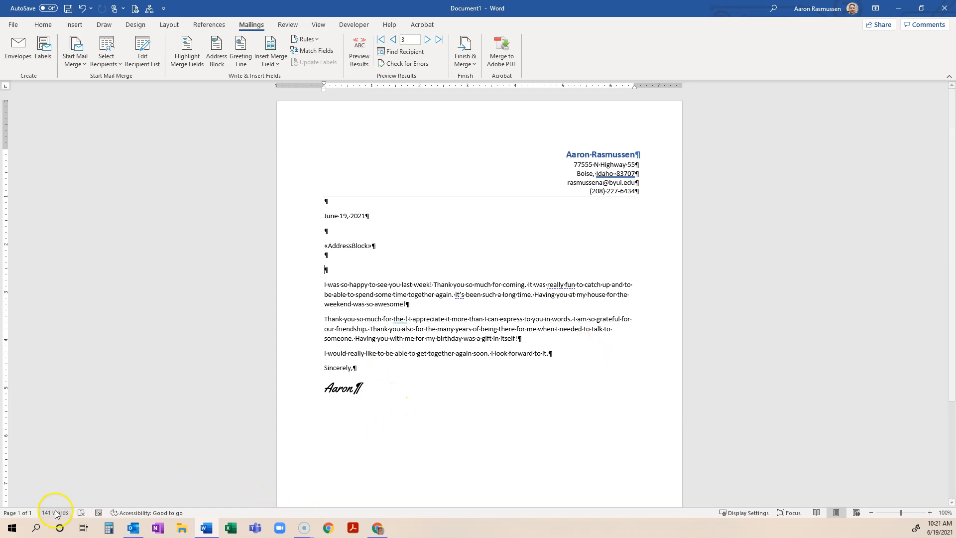
pyautogui.click(324, 270)
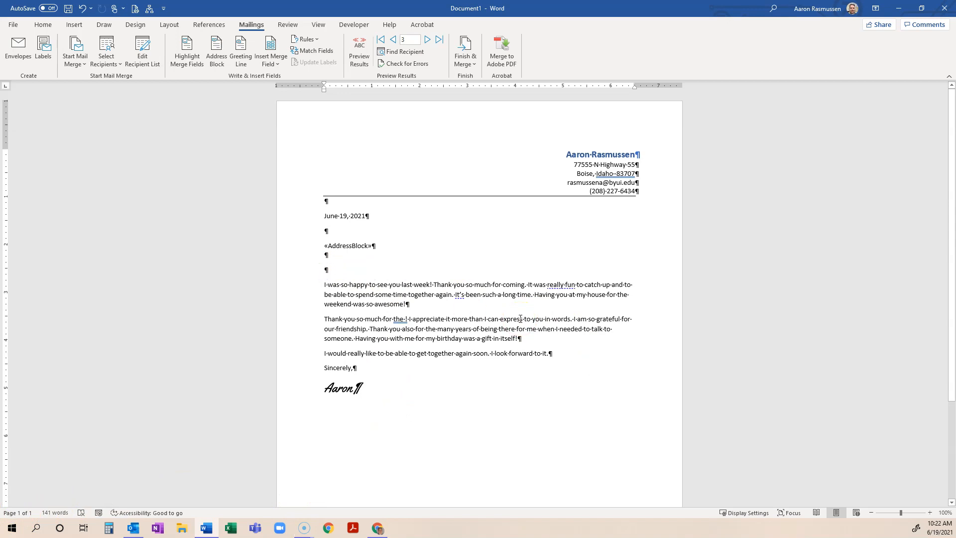
pyautogui.write('<<Greeting>>')
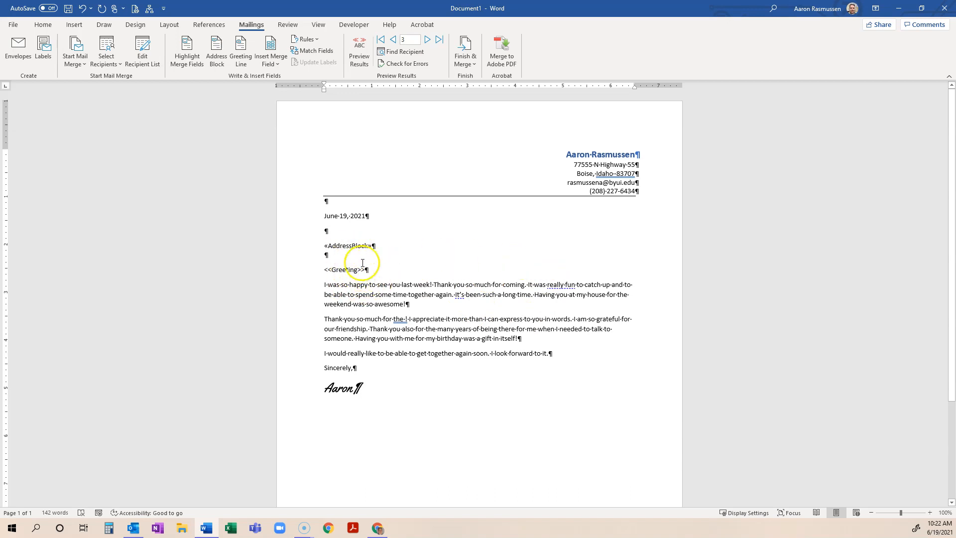
pyautogui.click(348, 246)
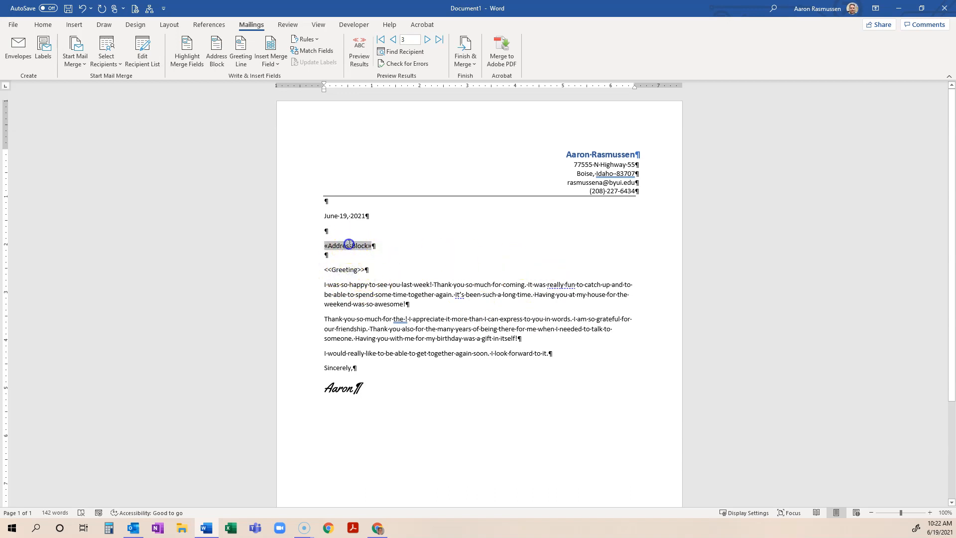
pyautogui.click(335, 269)
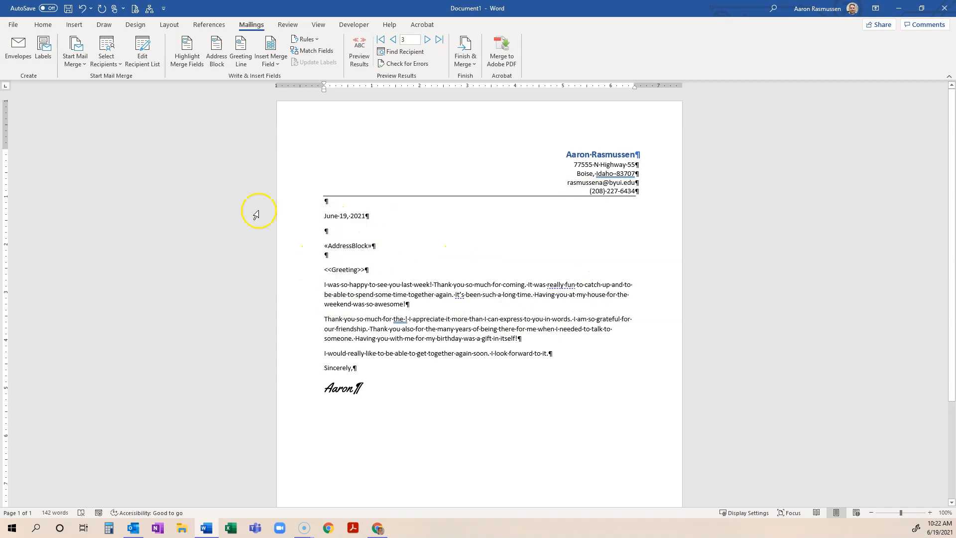
# Set field shading to Always in the advanced options for showing document content.
pyautogui.click(13, 24)
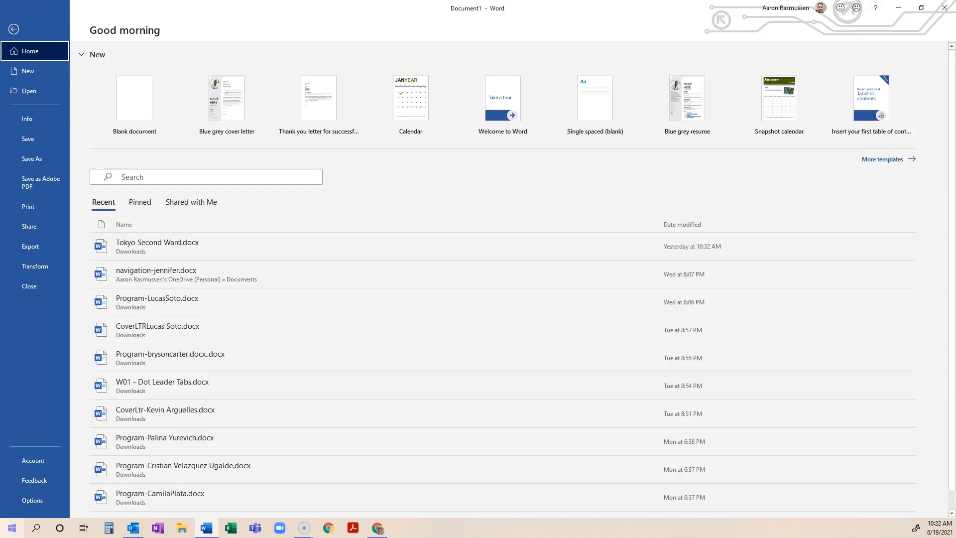
pyautogui.click(33, 499)
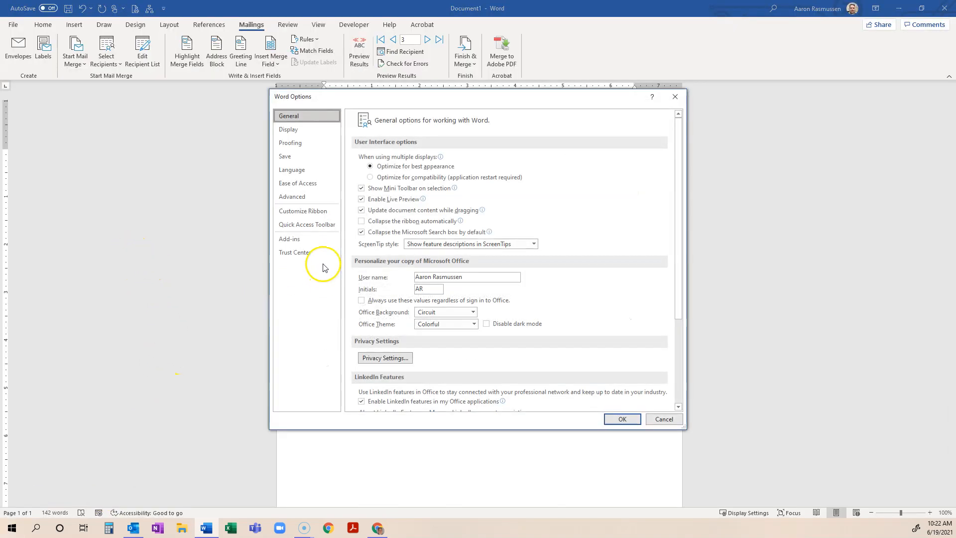
pyautogui.click(288, 201)
pyautogui.scroll(-5, 437, 239)
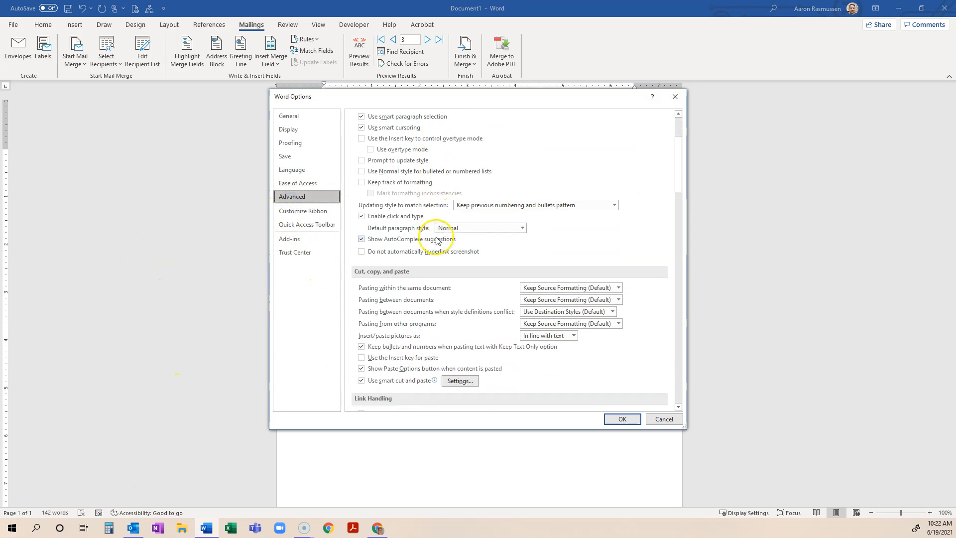
pyautogui.scroll(-10, 437, 239)
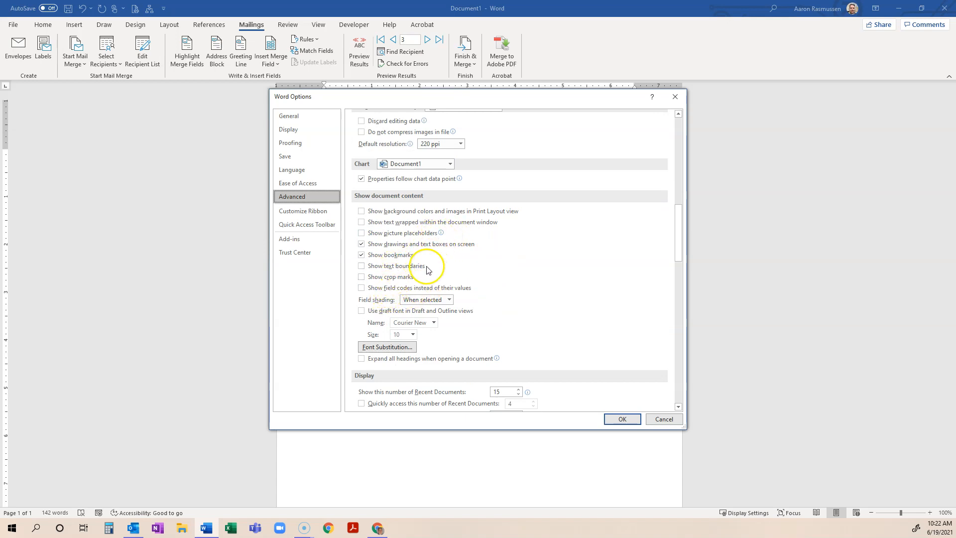
pyautogui.scroll(-1, 443, 283)
pyautogui.scroll(-7, 447, 281)
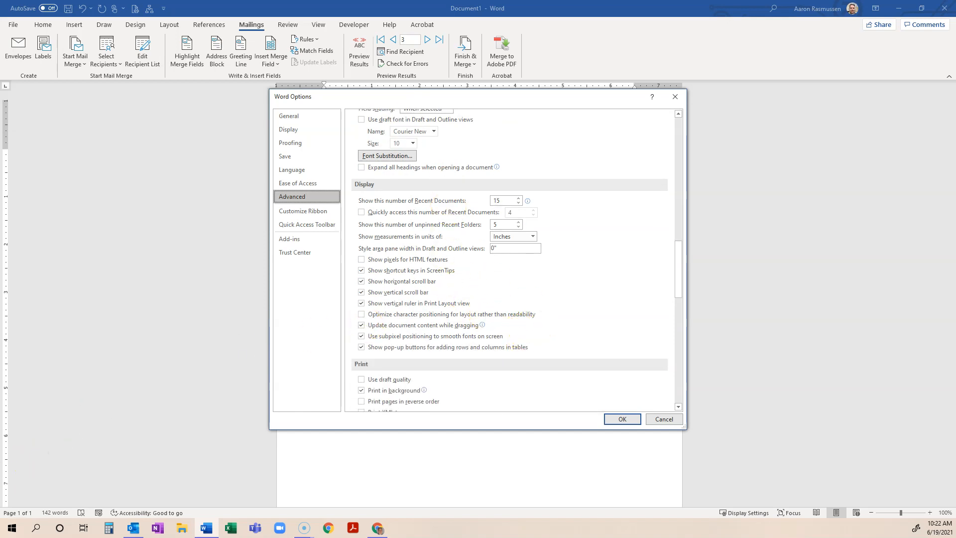
pyautogui.scroll(6, 606, 265)
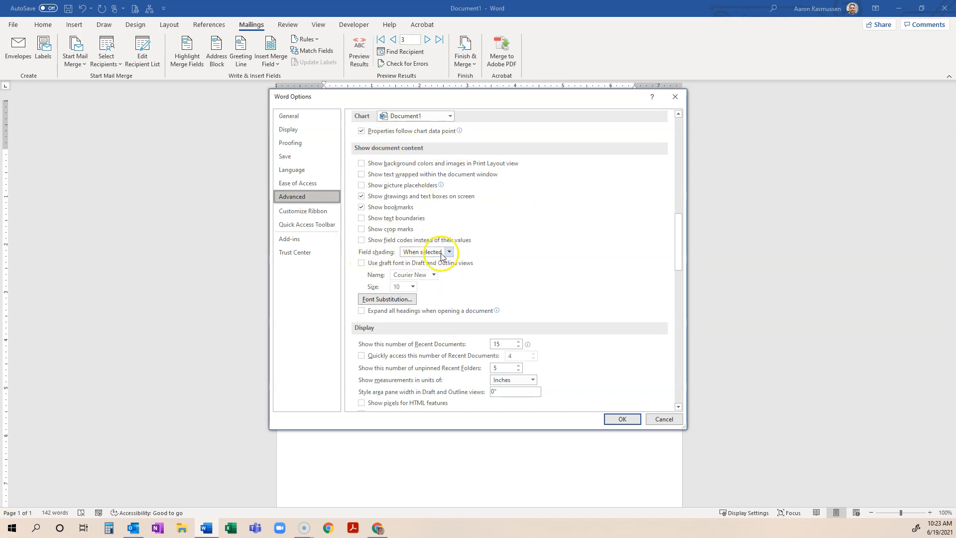
pyautogui.click(448, 252)
pyautogui.click(418, 272)
pyautogui.click(450, 253)
pyautogui.click(428, 272)
pyautogui.click(614, 418)
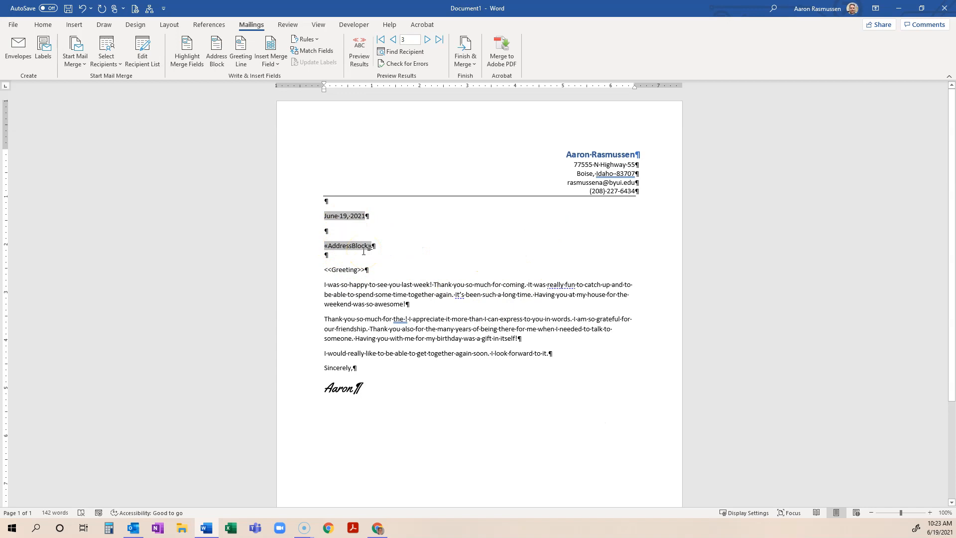
# Delete the plain-text <<Greeting>> placeholder above the first body paragraph, keeping its line blank.
pyautogui.moveTo(336, 294); pyautogui.dragTo(387, 300)
pyautogui.click(387, 300)
pyautogui.tripleClick(327, 270)
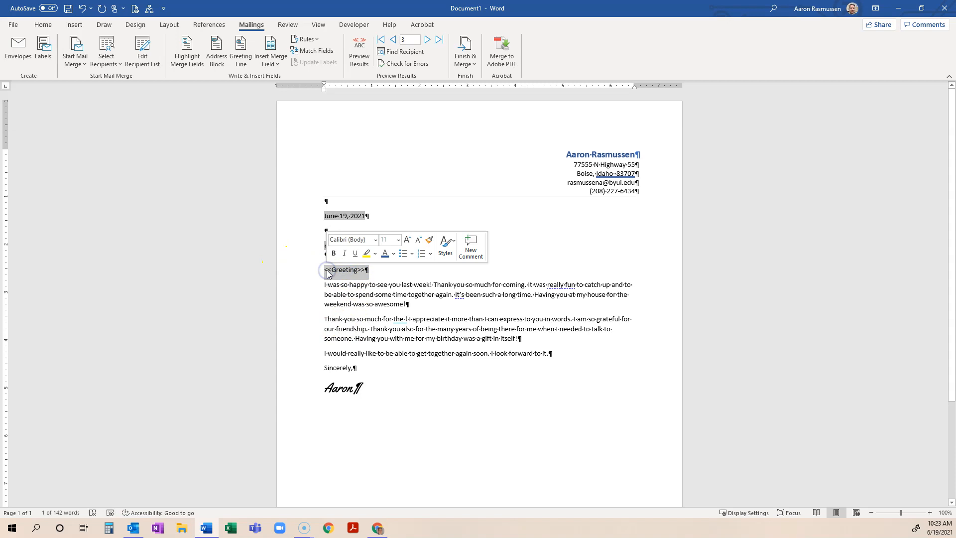
pyautogui.press('Delete')
pyautogui.press('Return')
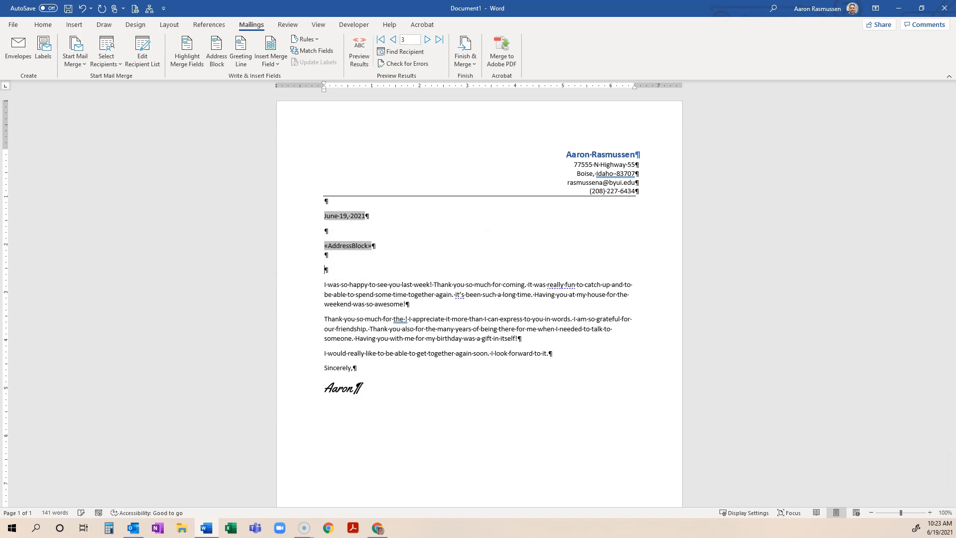
# Insert a greeting line above the first body paragraph with the Dear Joshua, format and Dear Sir or Madam, for invalid recipient names.
pyautogui.click(239, 55)
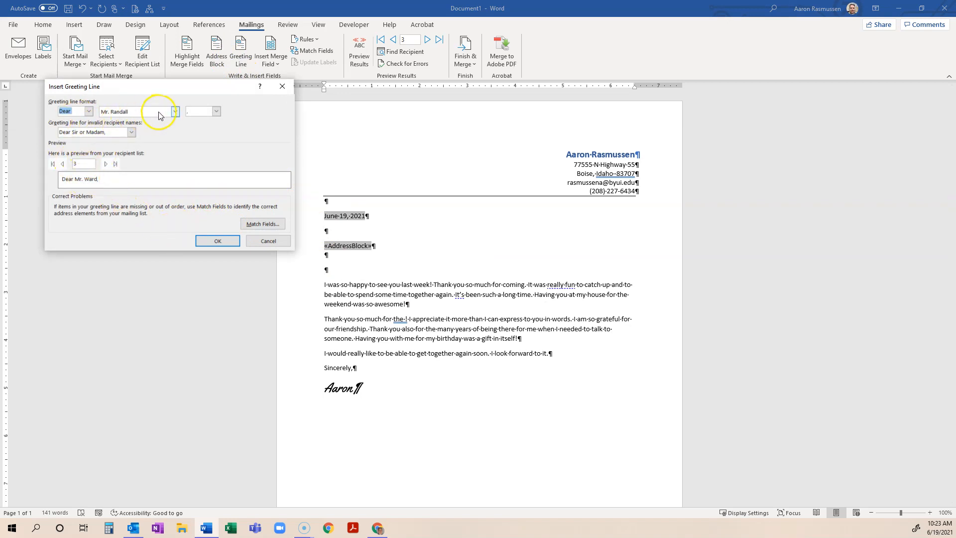
pyautogui.click(175, 111)
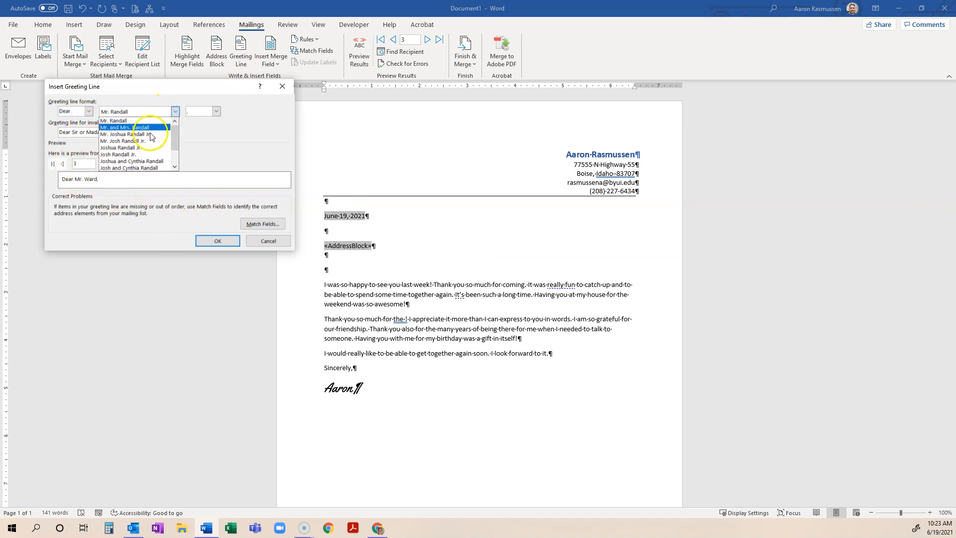
pyautogui.scroll(-2, 144, 157)
pyautogui.click(140, 162)
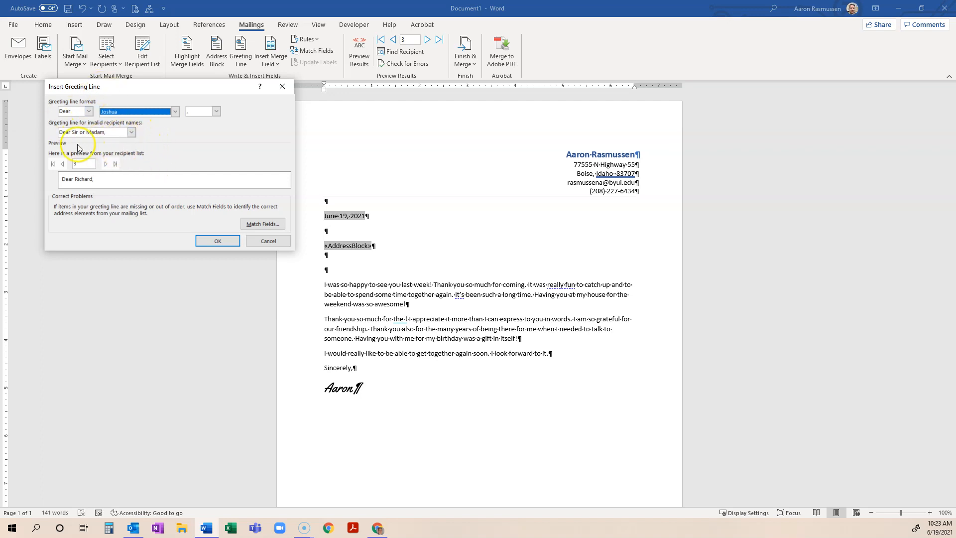
pyautogui.click(131, 132)
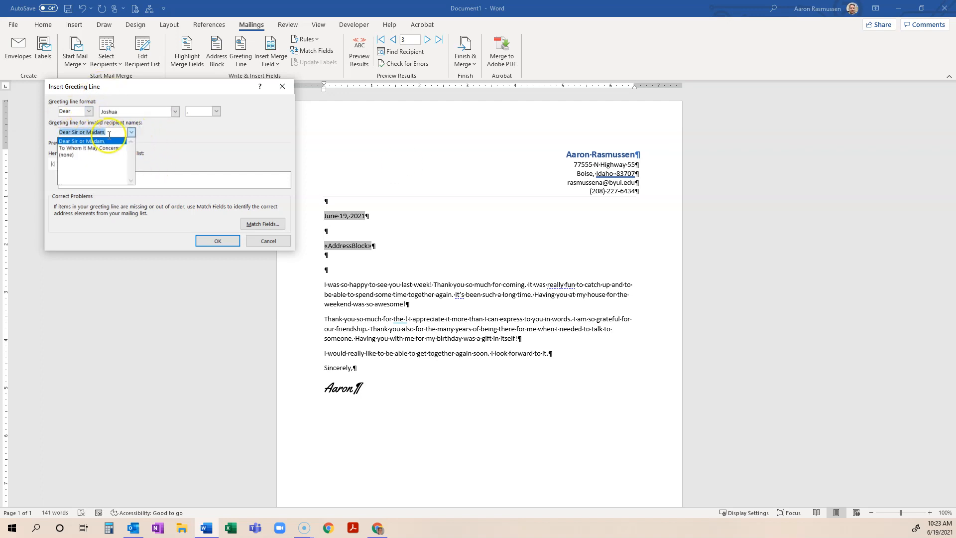
pyautogui.click(109, 141)
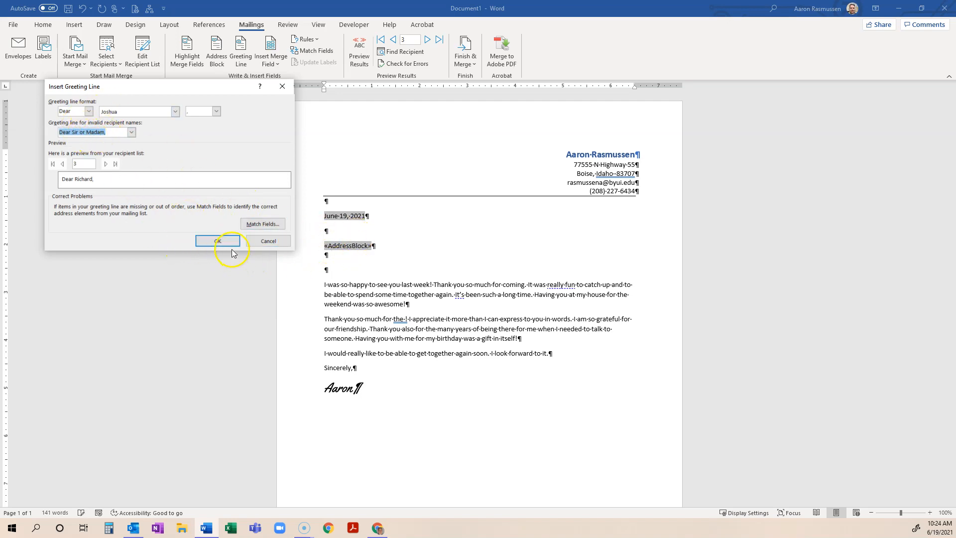
pyautogui.click(219, 242)
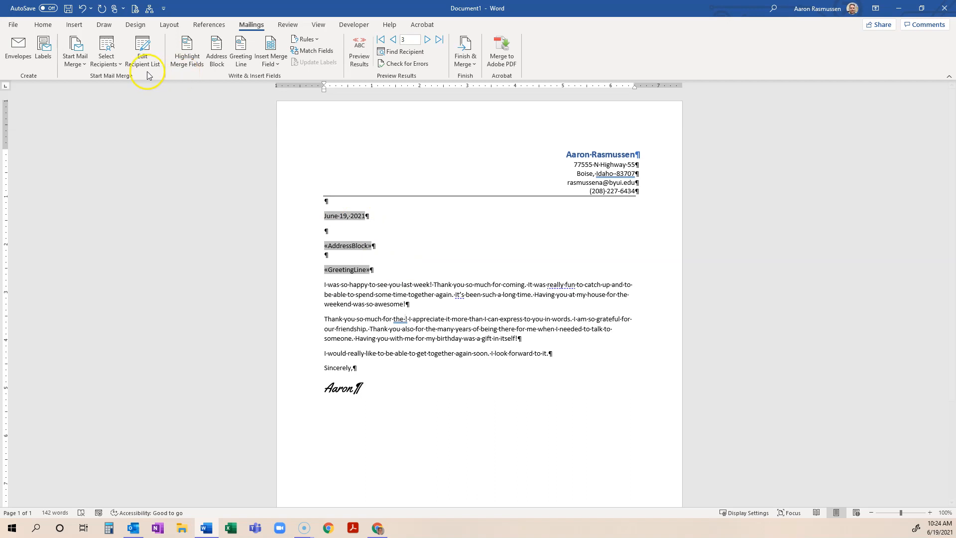
# Insert the Gift merge field before the exclamation mark in the sentence "Thank you so much for the".
pyautogui.click(277, 57)
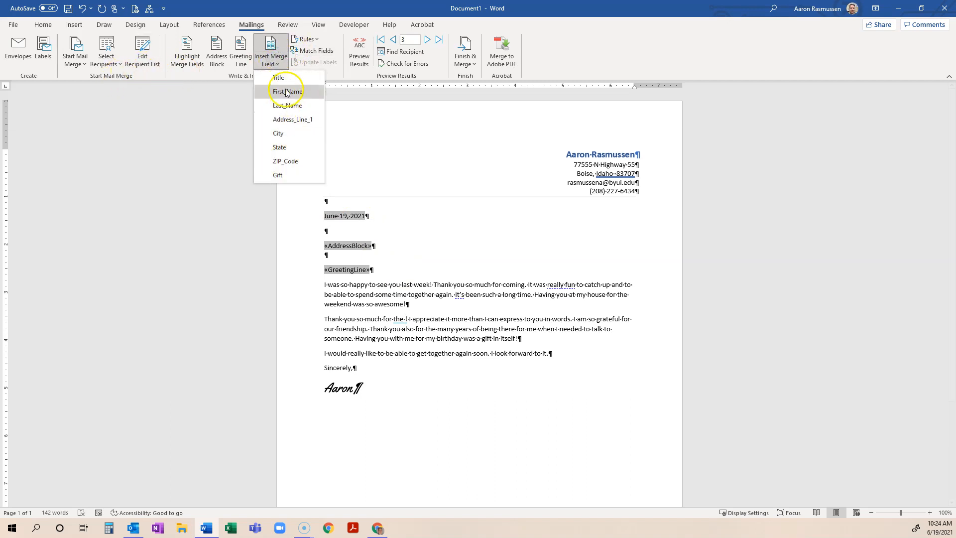
pyautogui.click(276, 181)
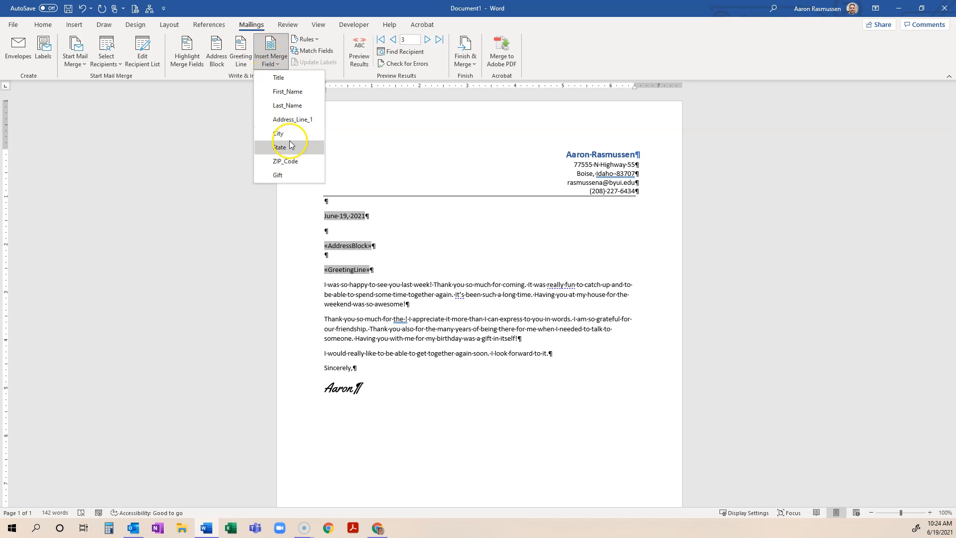
pyautogui.click(279, 176)
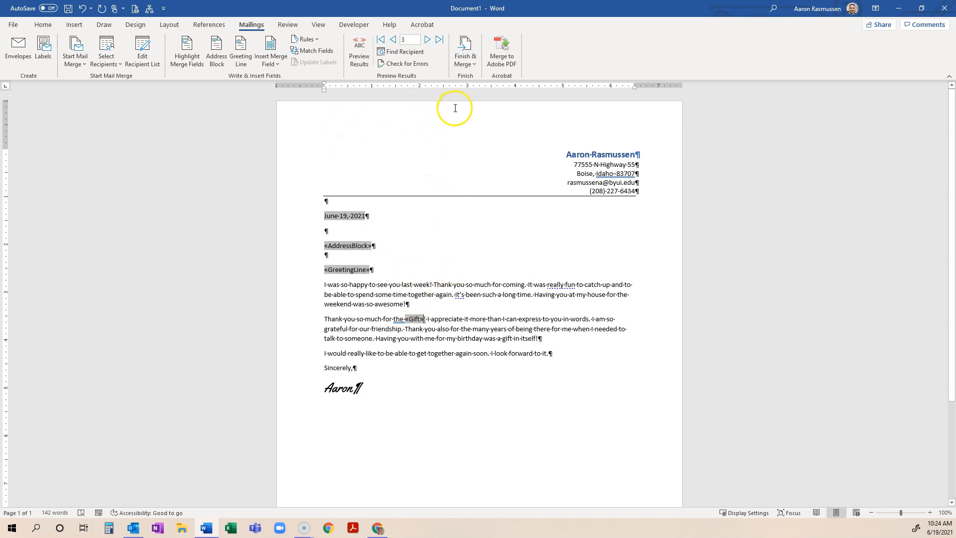
# Preview the merge results and remove the blank line between the recipient's address and the greeting line.
pyautogui.click(359, 55)
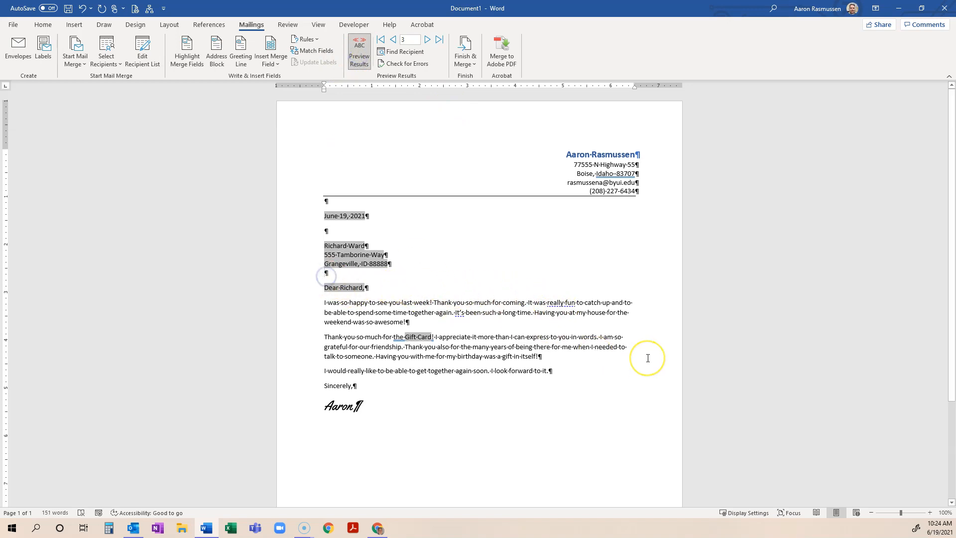
pyautogui.press('BackSpace')
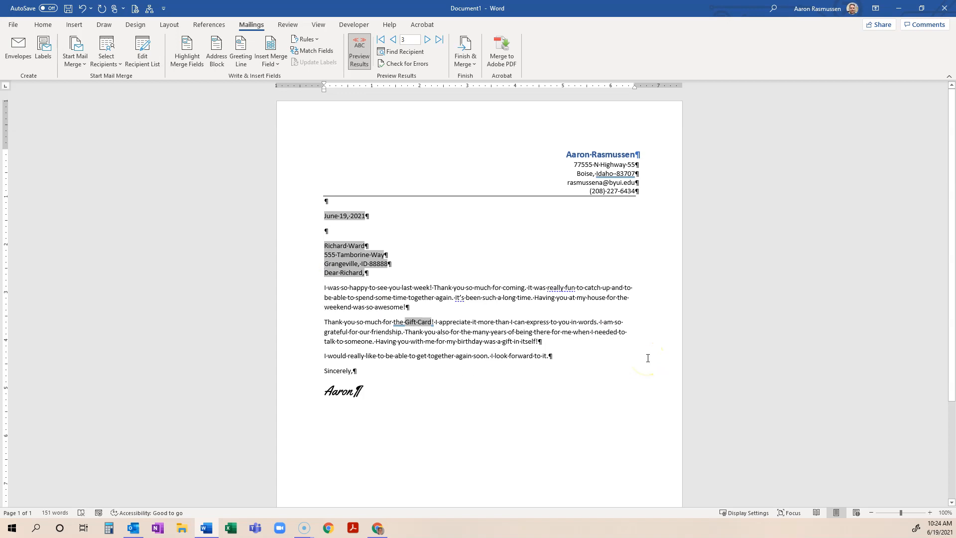
pyautogui.hotkey('ctrl', 'z')
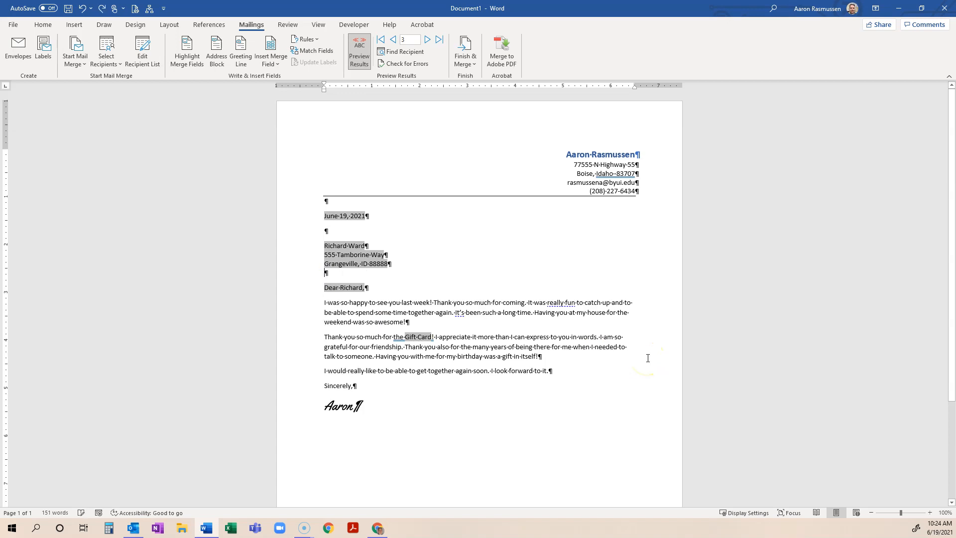
pyautogui.press('BackSpace')
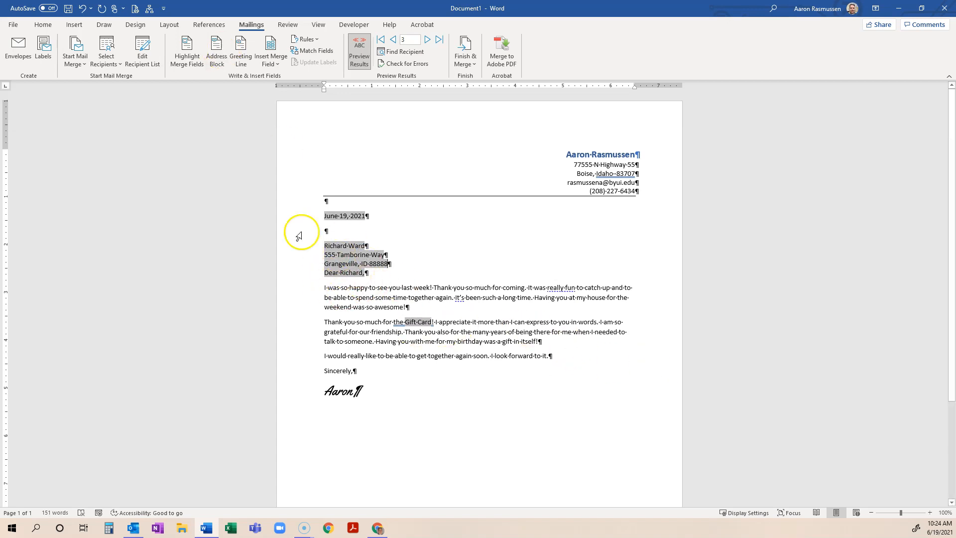
# Compare the paragraph spacing settings of the address block's last line and the greeting line without changing them.
pyautogui.click(43, 25)
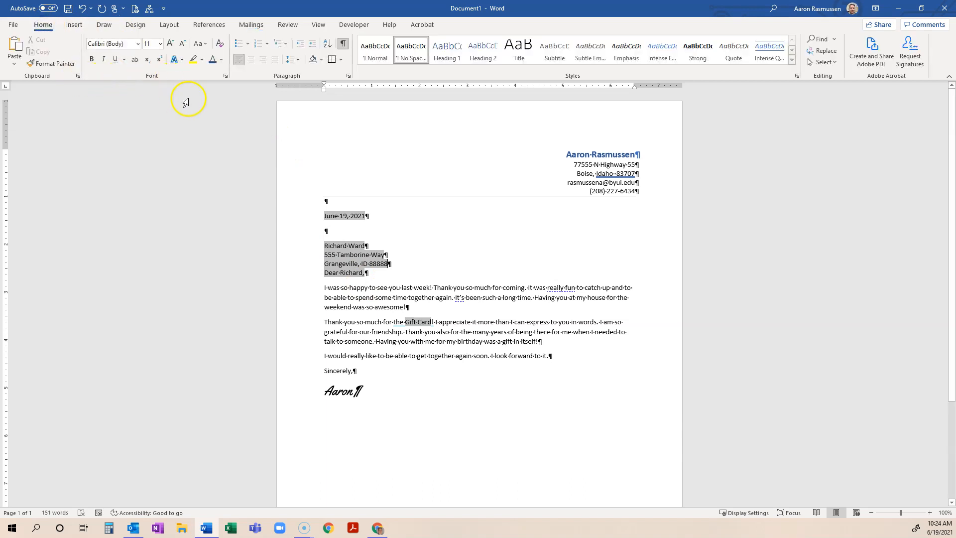
pyautogui.moveTo(480, 124); pyautogui.dragTo(743, 133)
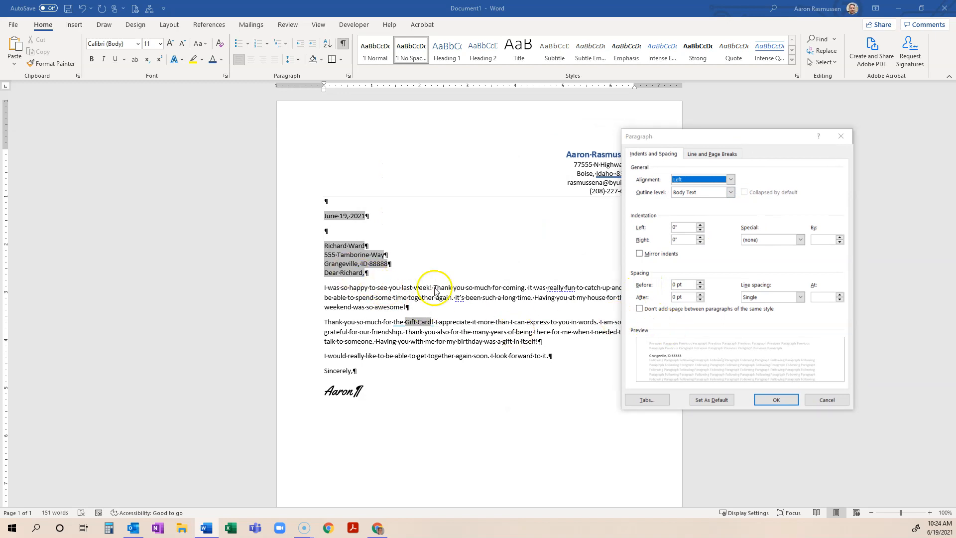
pyautogui.click(817, 399)
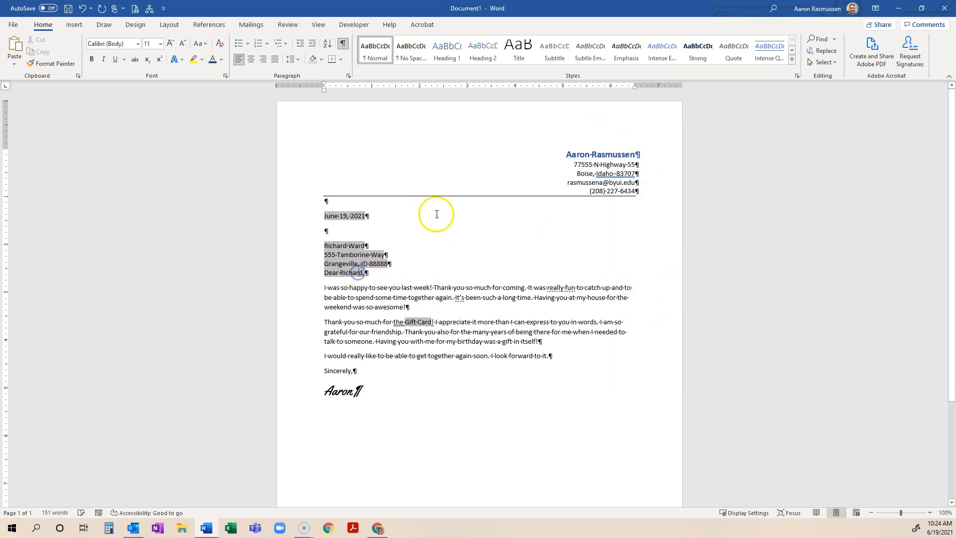
pyautogui.click(347, 76)
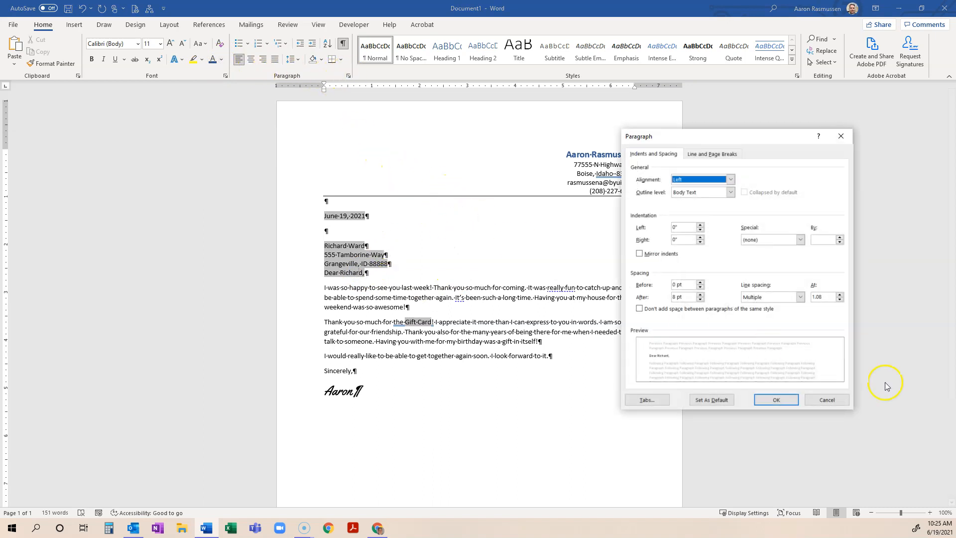
pyautogui.click(838, 399)
# Apply the Normal style to the recipient address block paragraph.
pyautogui.click(386, 266)
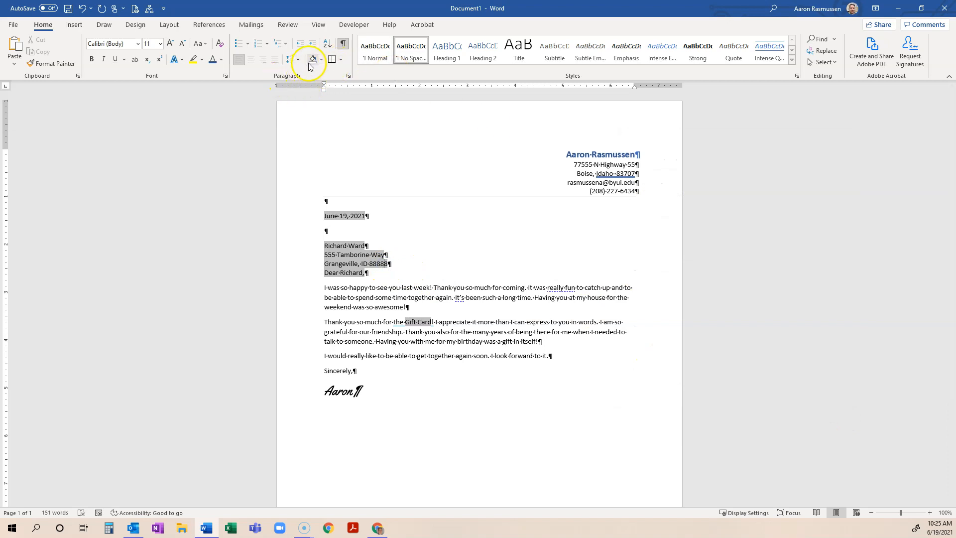
pyautogui.click(380, 60)
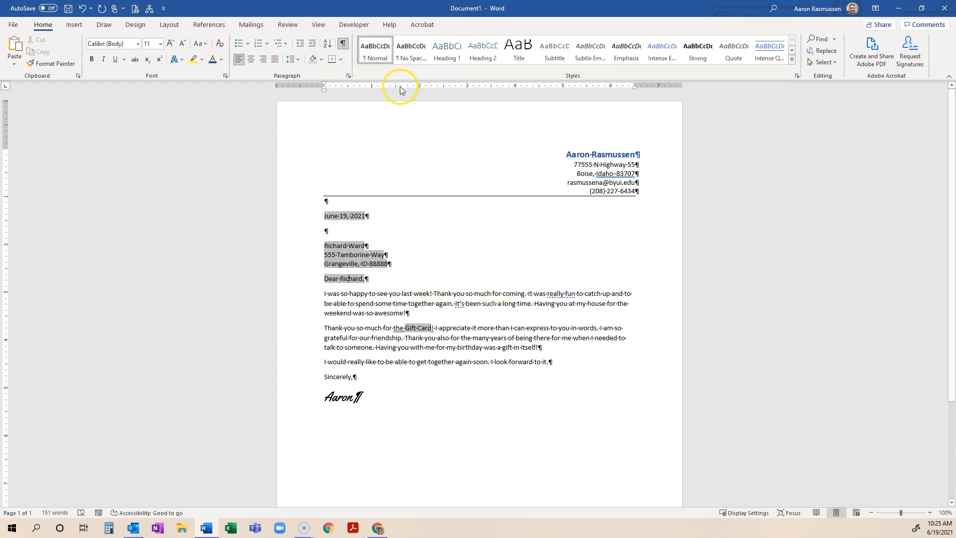
# Try to set the spacing after the greeting line paragraph to 18 pt and undo the change.
pyautogui.click(348, 76)
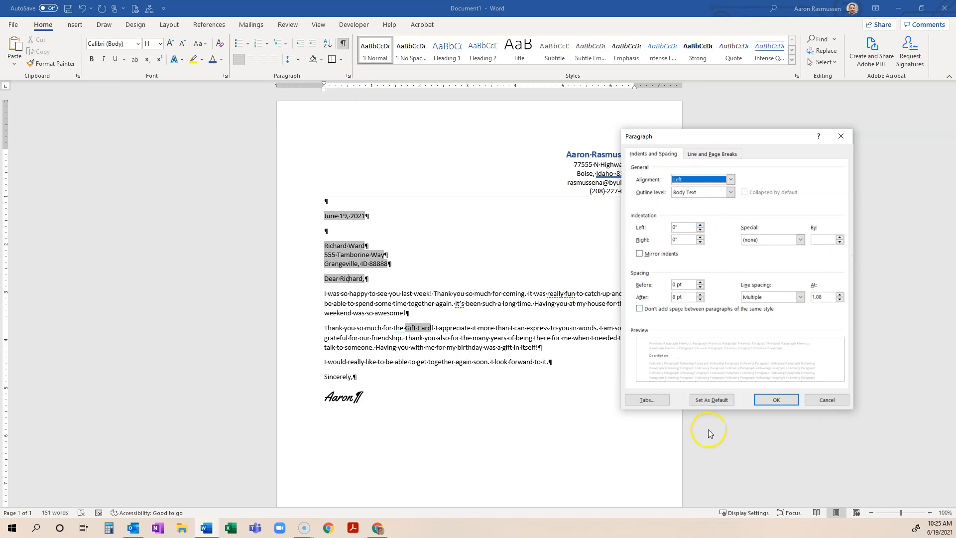
pyautogui.click(700, 294)
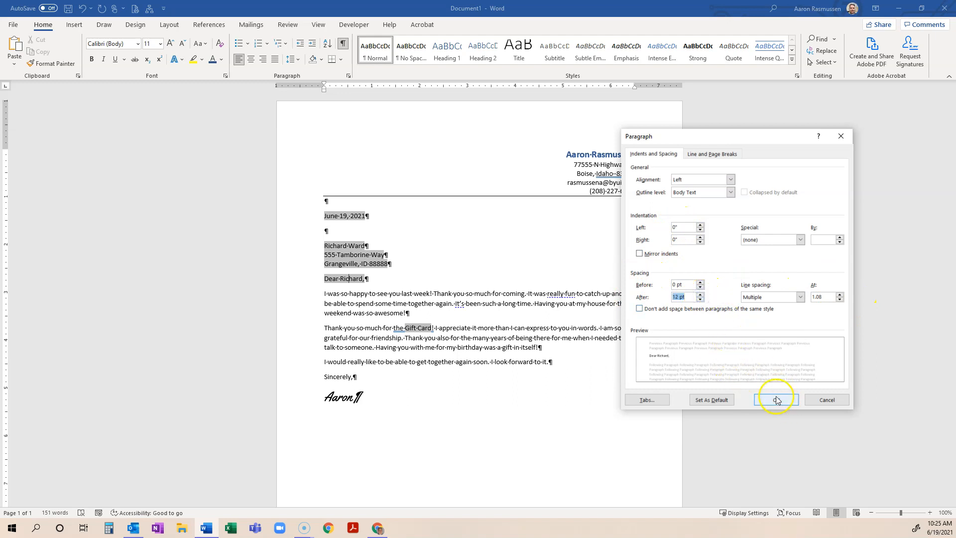
pyautogui.click(699, 293)
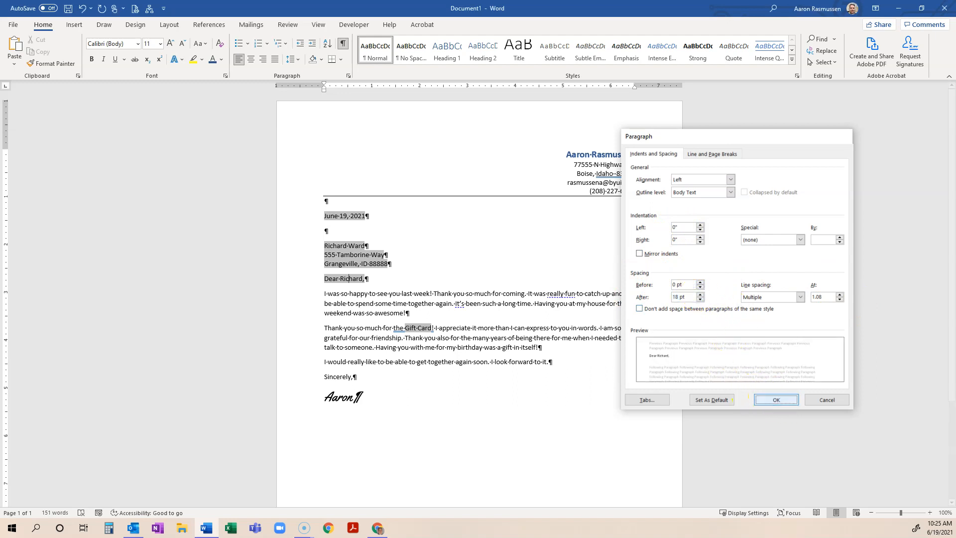
pyautogui.click(776, 399)
pyautogui.hotkey('ctrl', 'z')
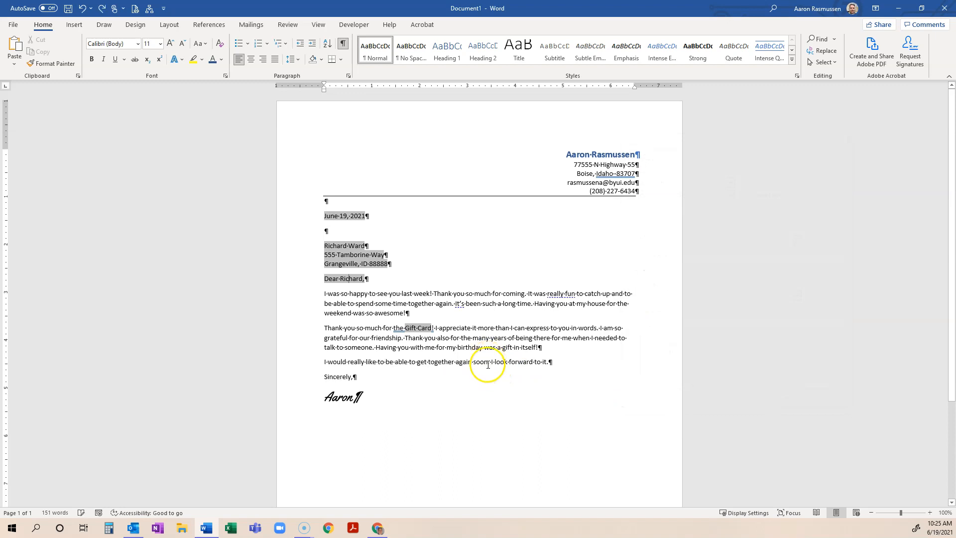
# Set the spacing after the address block paragraph to 18 pt.
pyautogui.click(380, 264)
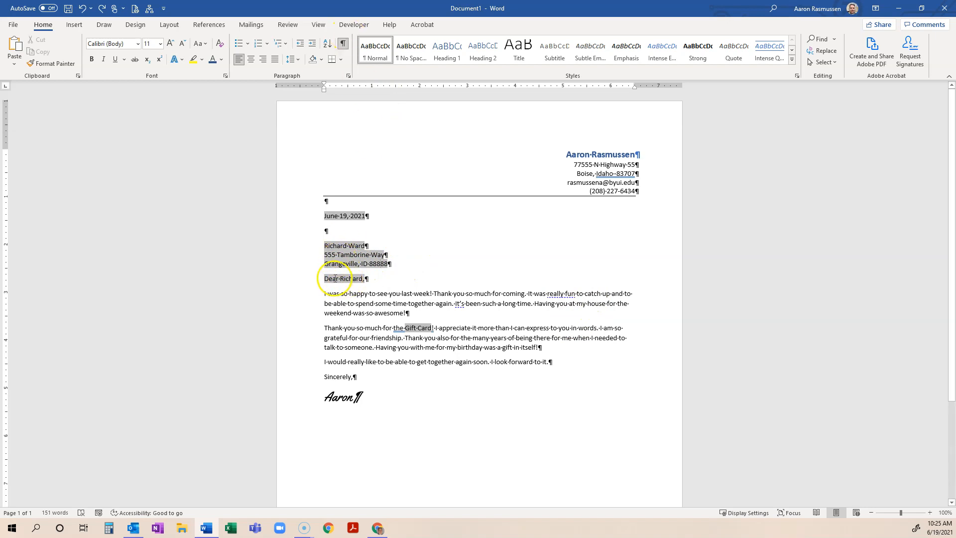
pyautogui.click(348, 76)
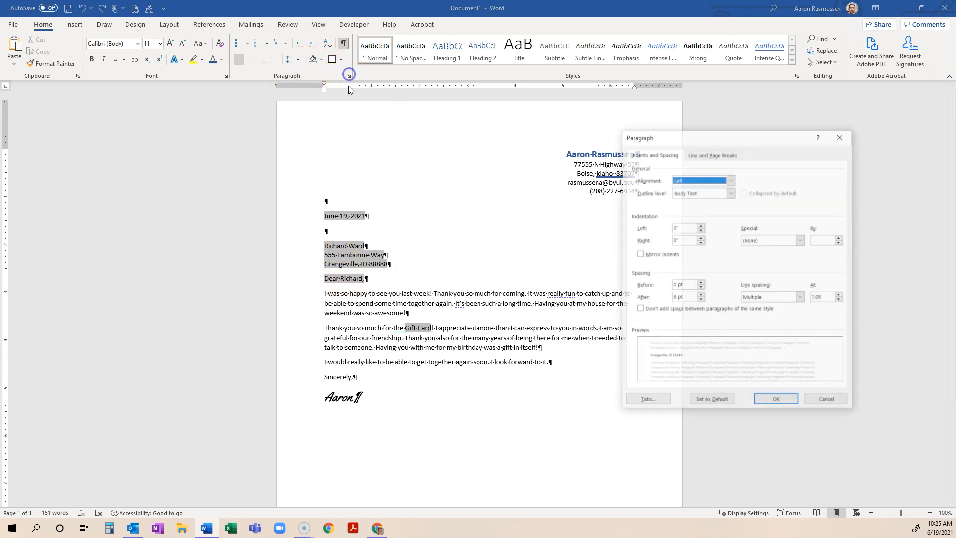
pyautogui.click(700, 294)
pyautogui.click(701, 295)
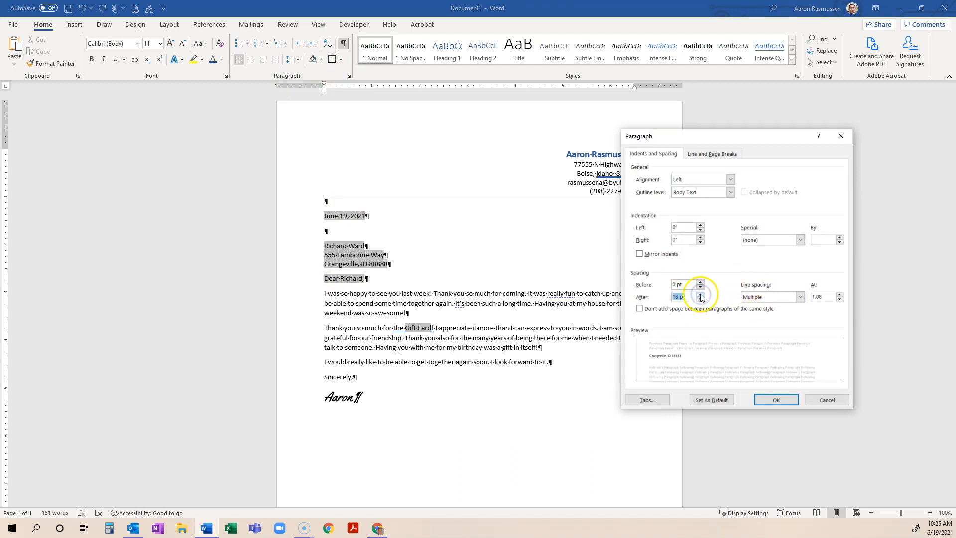
pyautogui.click(776, 399)
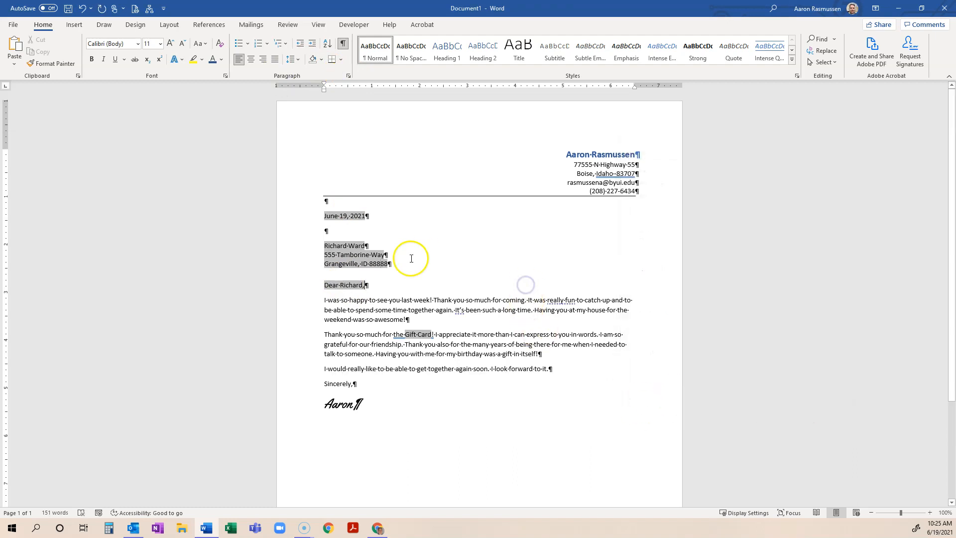
# Check the address, greeting and gift text in the previewed letters for records 4 and 5, and turn off the results preview.
pyautogui.click(370, 287)
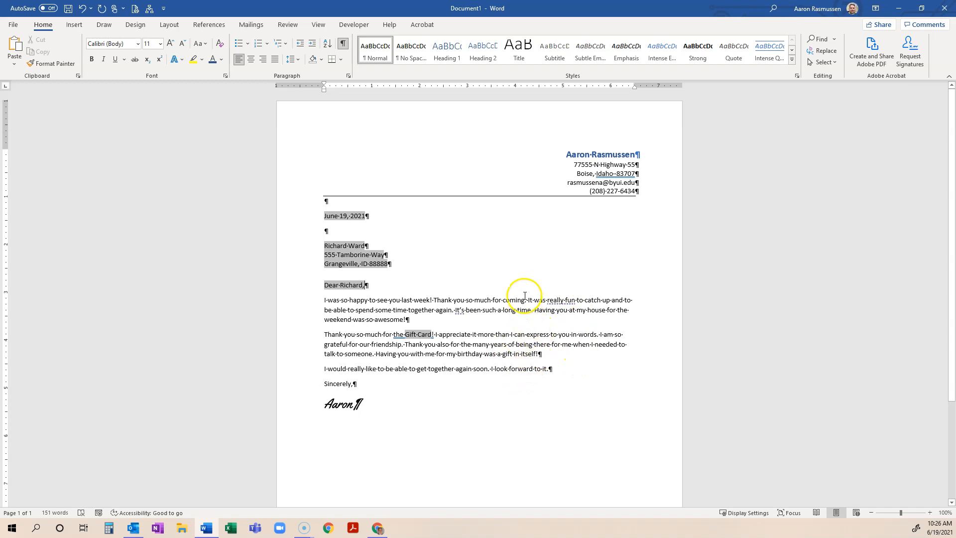
pyautogui.click(258, 26)
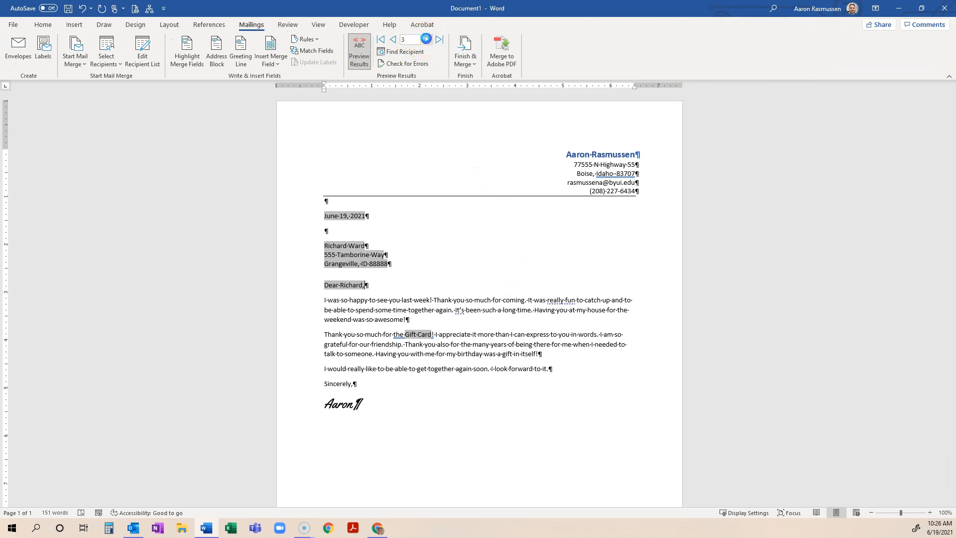
pyautogui.click(427, 40)
pyautogui.click(426, 40)
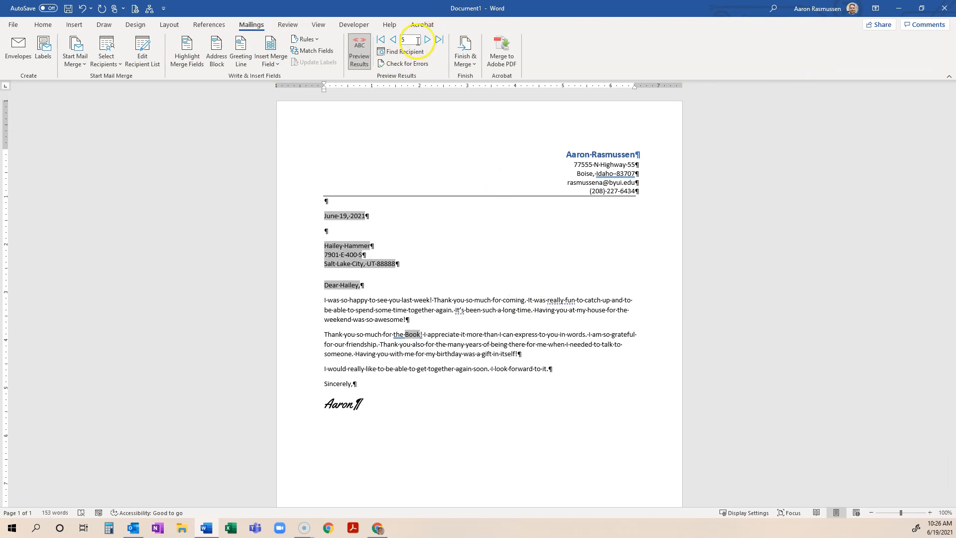
pyautogui.click(393, 40)
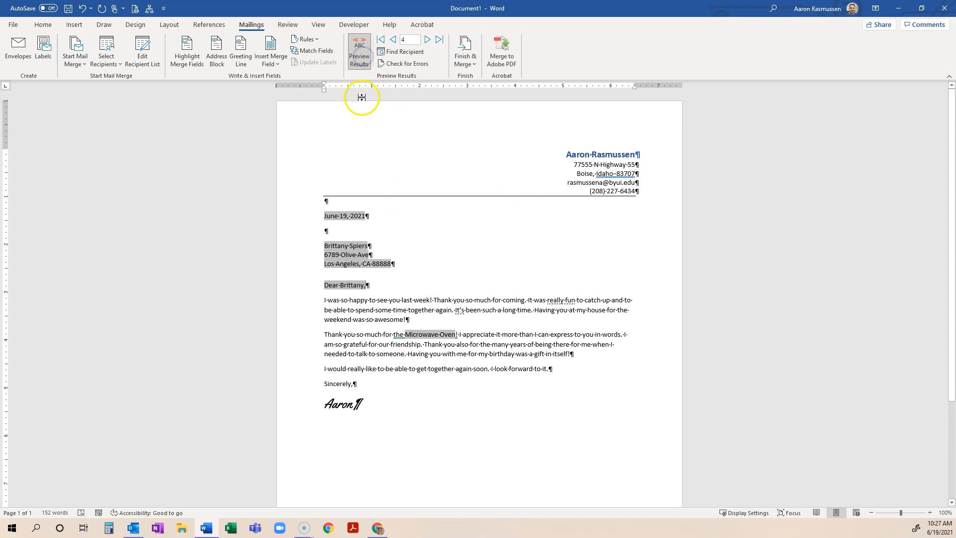
pyautogui.click(360, 55)
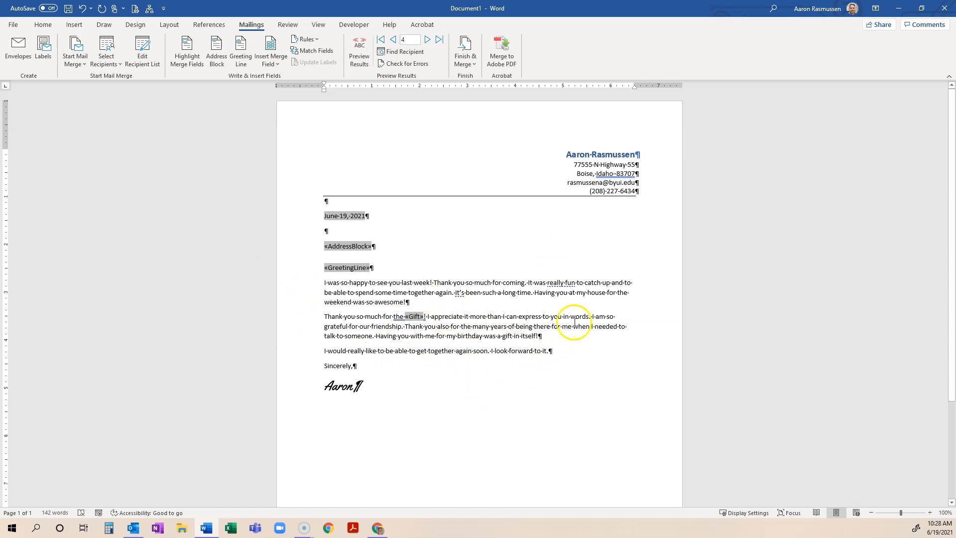
pyautogui.click(470, 54)
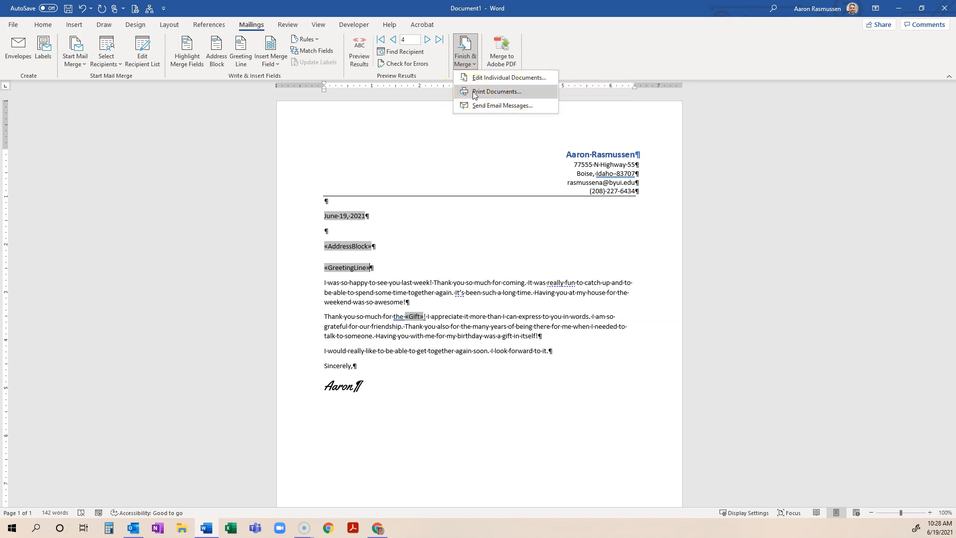
pyautogui.click(514, 80)
pyautogui.click(498, 77)
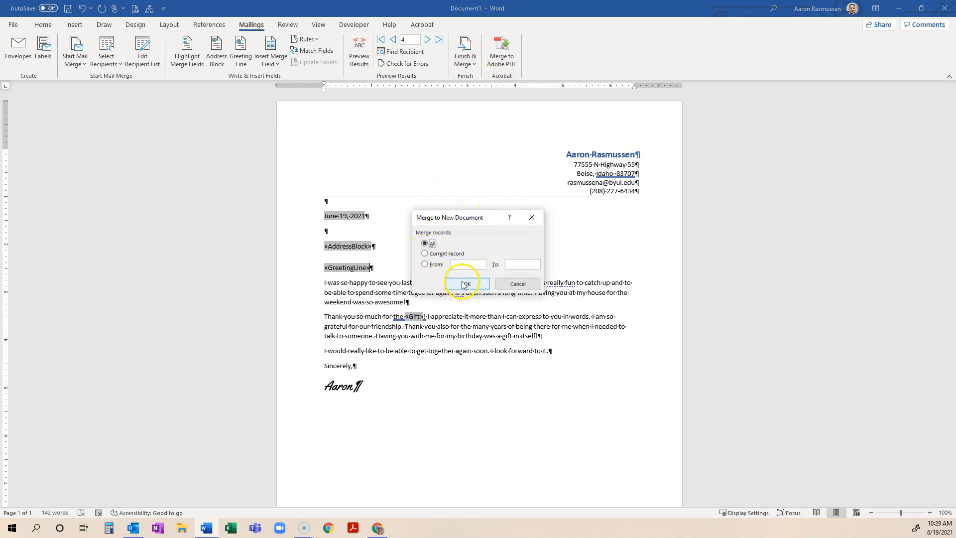
pyautogui.click(518, 283)
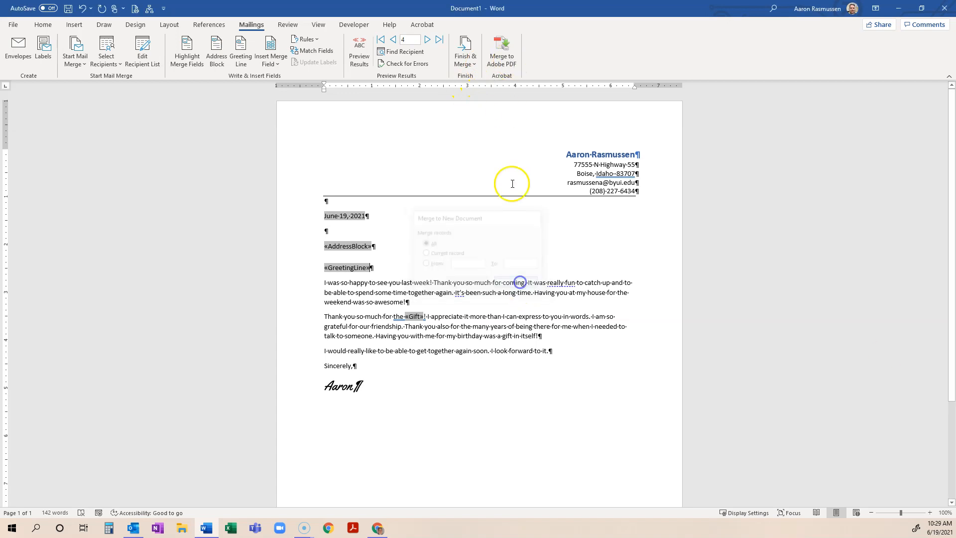
# Merge all records into a new document of individually editable letters.
pyautogui.click(465, 51)
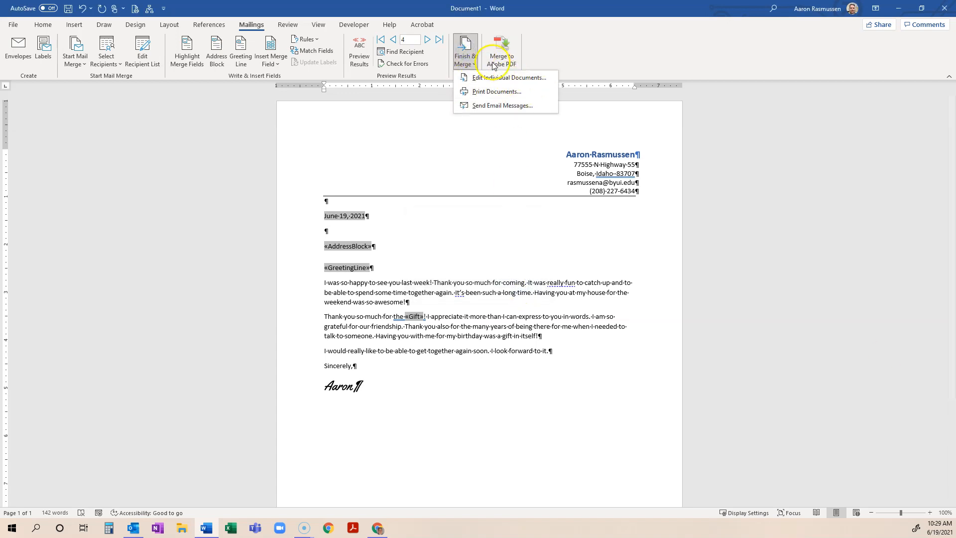
pyautogui.click(485, 79)
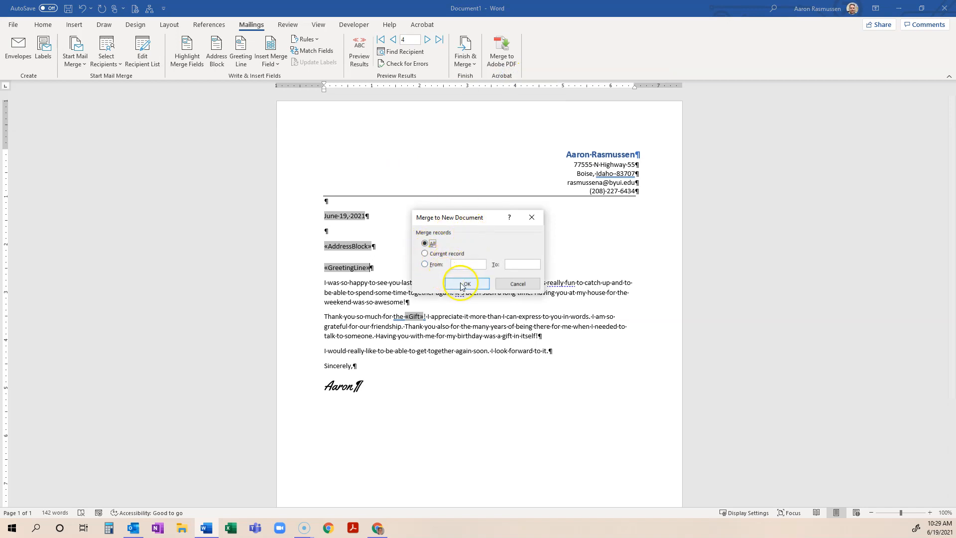
pyautogui.click(463, 284)
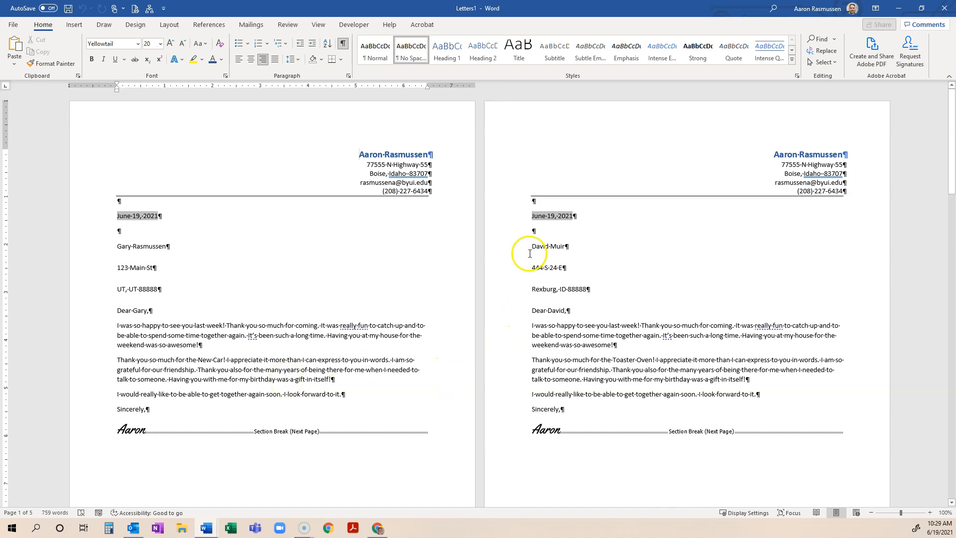
# Examine the address line spacing throughout the merged letters and close that document without saving.
pyautogui.scroll(-10, 530, 253)
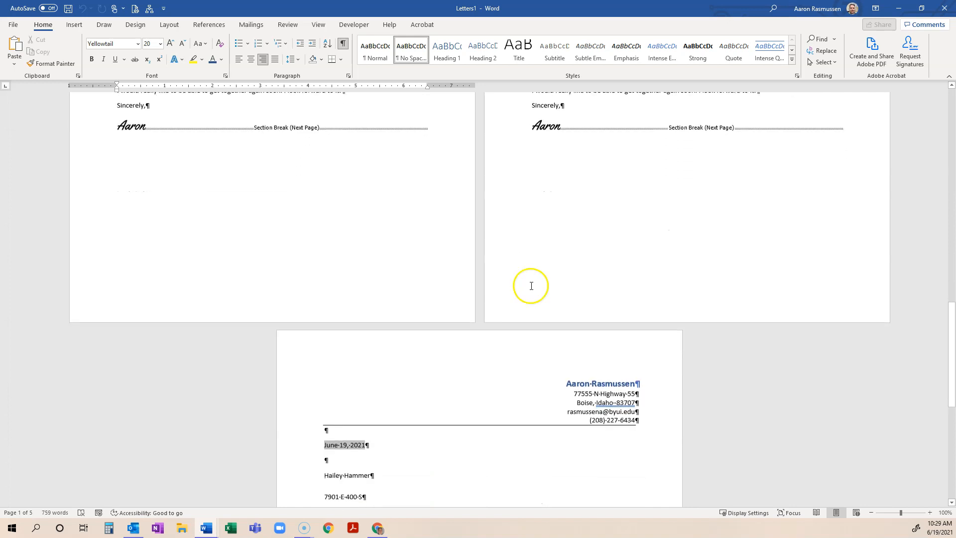
pyautogui.scroll(-9, 528, 286)
pyautogui.scroll(8, 533, 326)
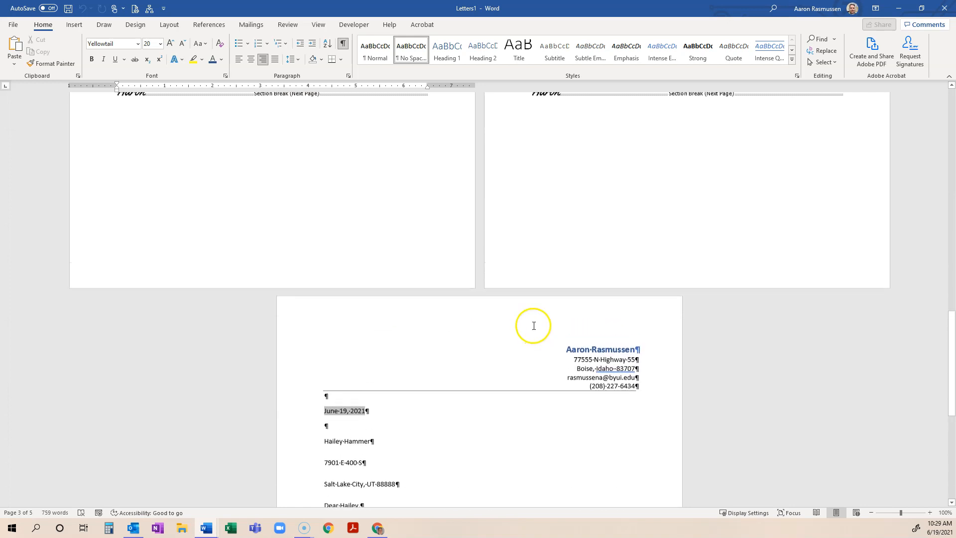
pyautogui.scroll(9, 533, 325)
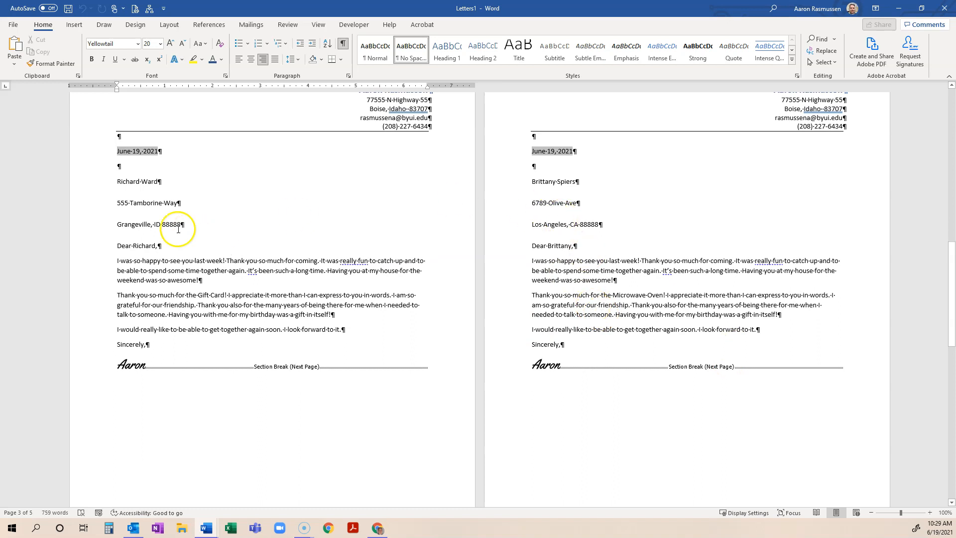
pyautogui.click(531, 187)
pyautogui.moveTo(532, 183); pyautogui.dragTo(600, 223)
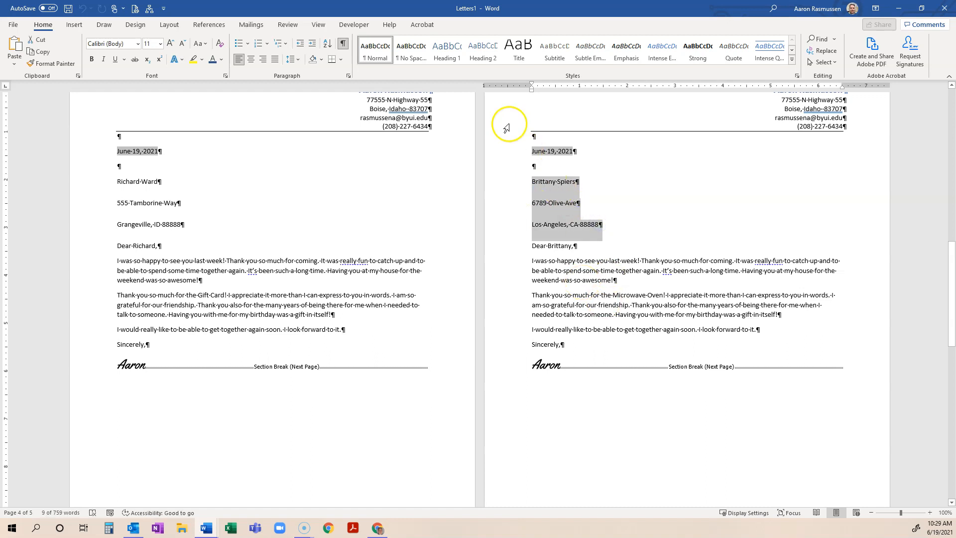
pyautogui.click(944, 9)
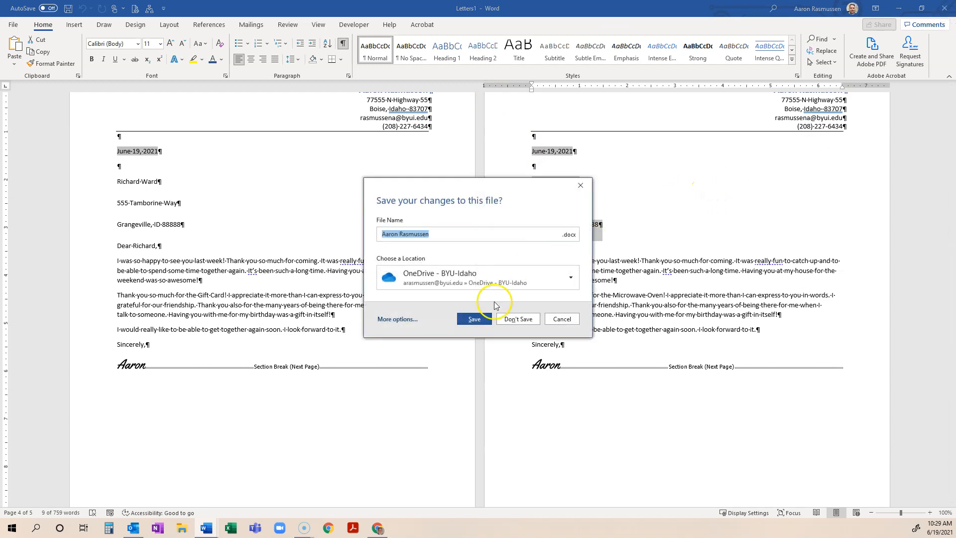
pyautogui.click(513, 319)
# Apply the No Spacing style to the AddressBlock paragraph and insert a blank line between it and the GreetingLine field.
pyautogui.click(339, 245)
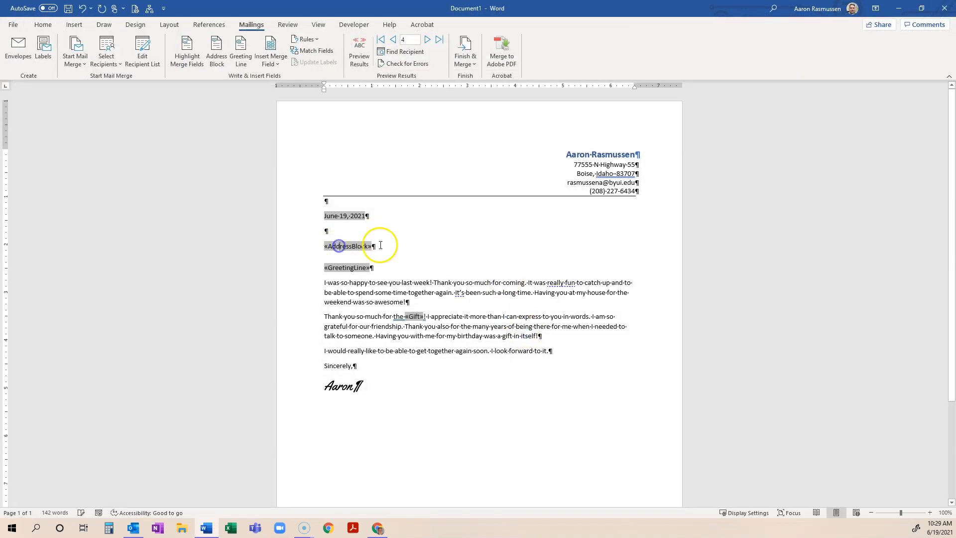
pyautogui.click(43, 24)
pyautogui.click(348, 77)
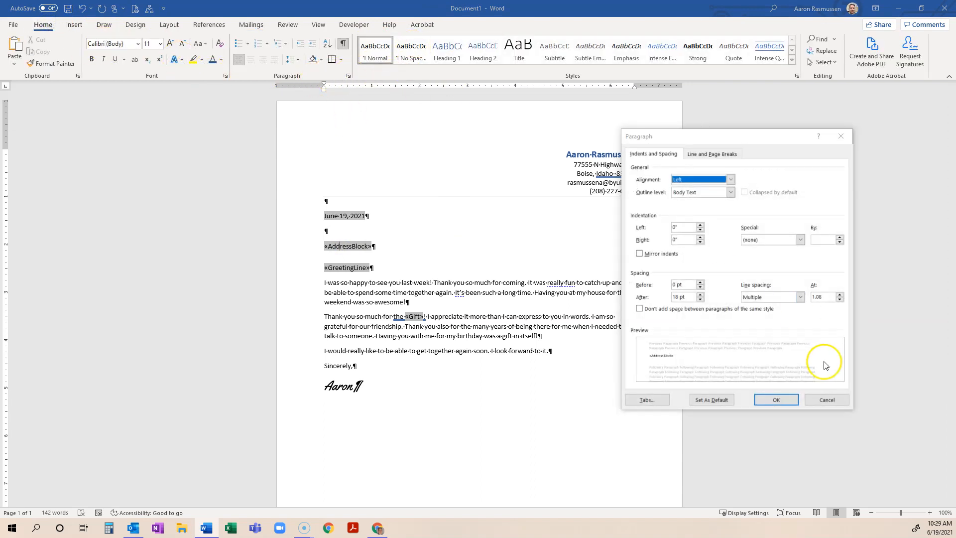
pyautogui.click(826, 399)
pyautogui.click(402, 55)
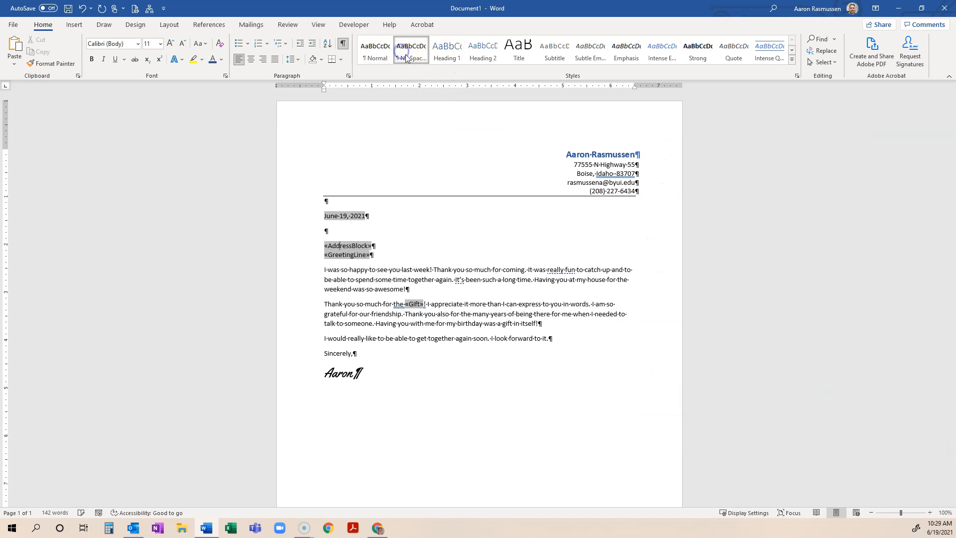
pyautogui.click(373, 248)
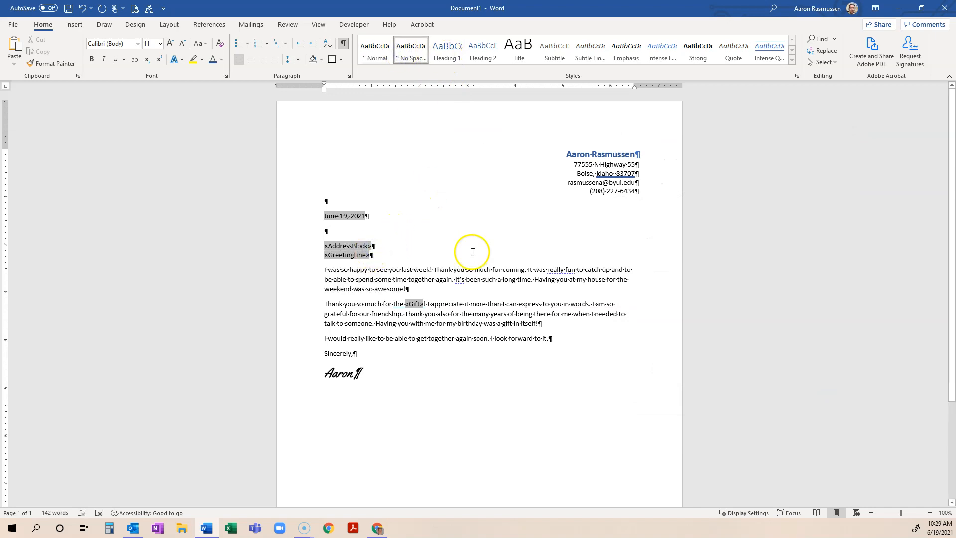
pyautogui.press('Return')
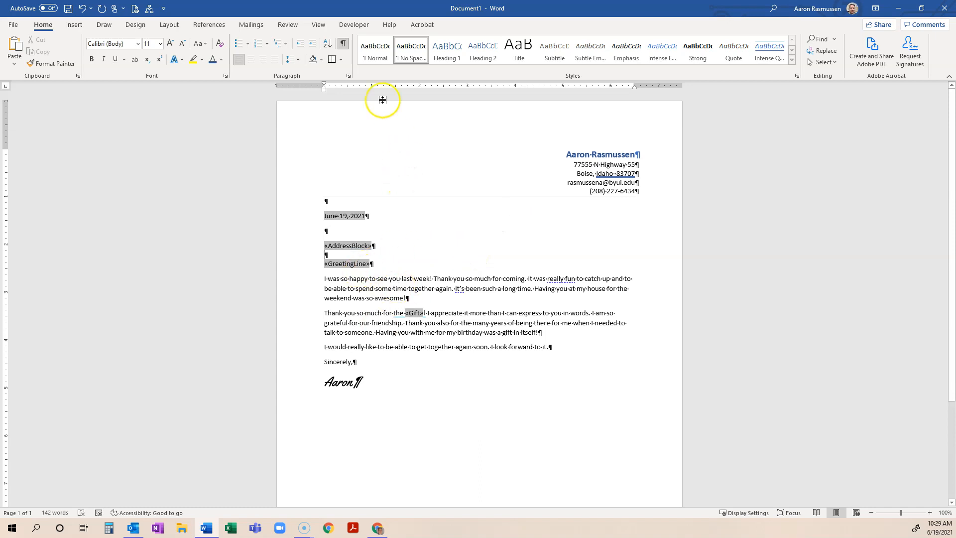
# Finish the merge again with the corrected spacing, putting all records into a new document of individual letters.
pyautogui.click(264, 25)
pyautogui.click(465, 59)
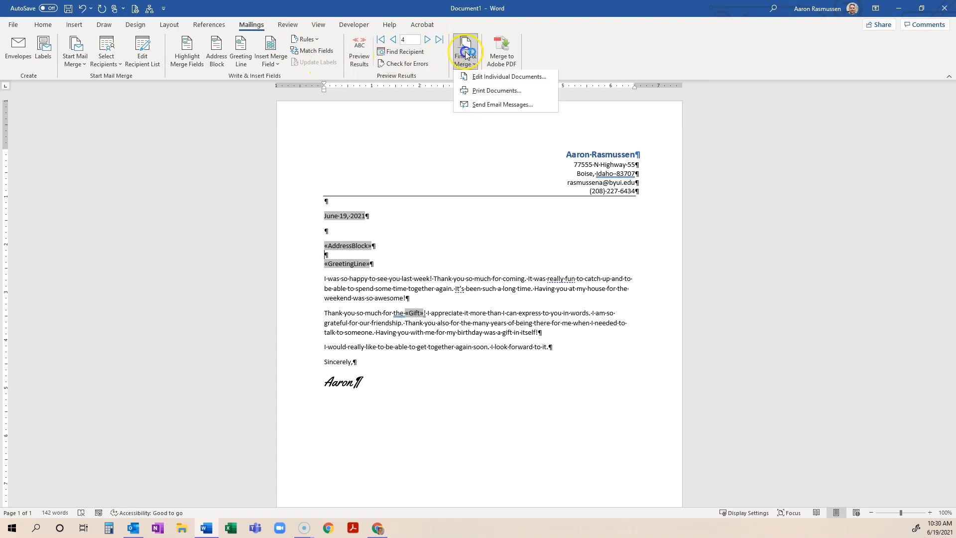
pyautogui.click(505, 79)
pyautogui.click(461, 282)
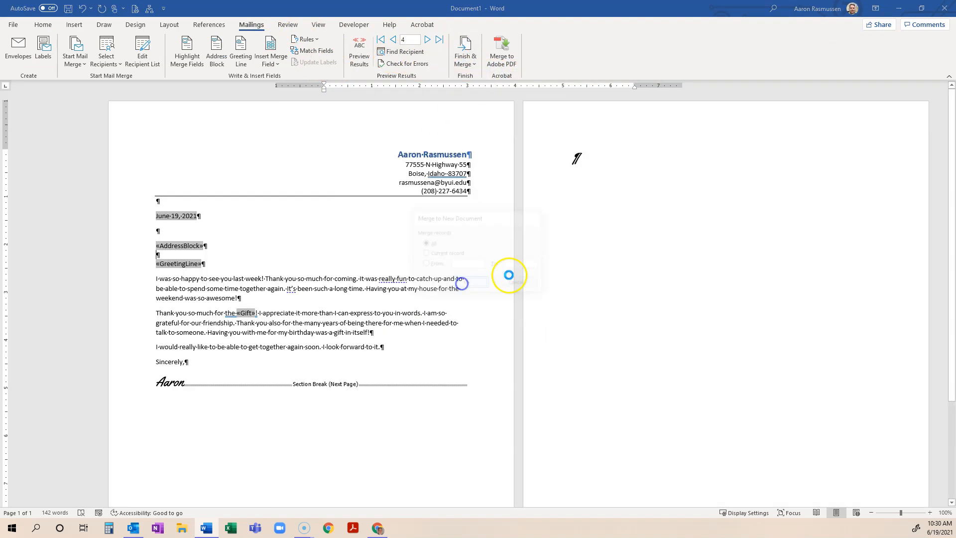
# Review the address and greeting spacing in the newly merged letters and return to the main letter document.
pyautogui.scroll(-1, 608, 266)
pyautogui.moveTo(546, 205); pyautogui.dragTo(571, 220)
pyautogui.click(738, 234)
pyautogui.scroll(-8, 667, 358)
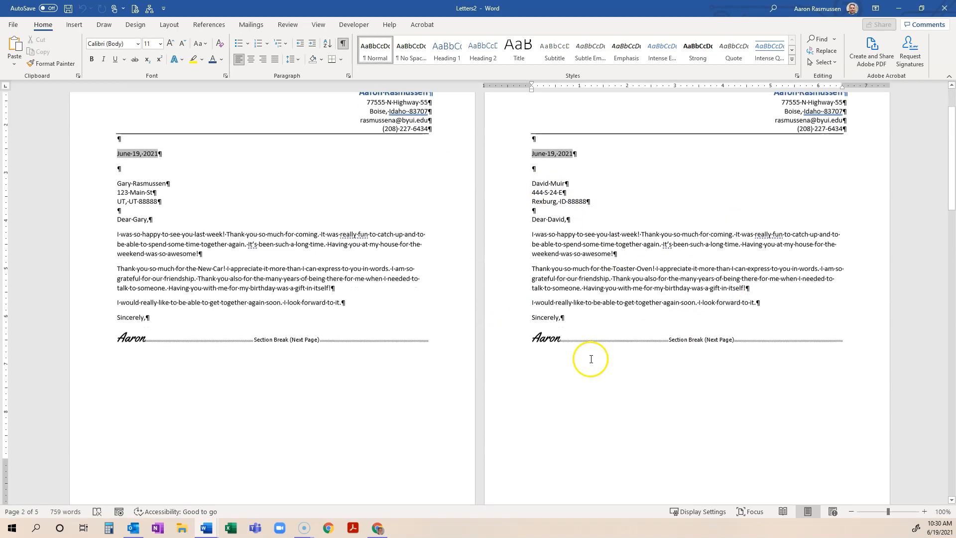
pyautogui.scroll(-3, 647, 384)
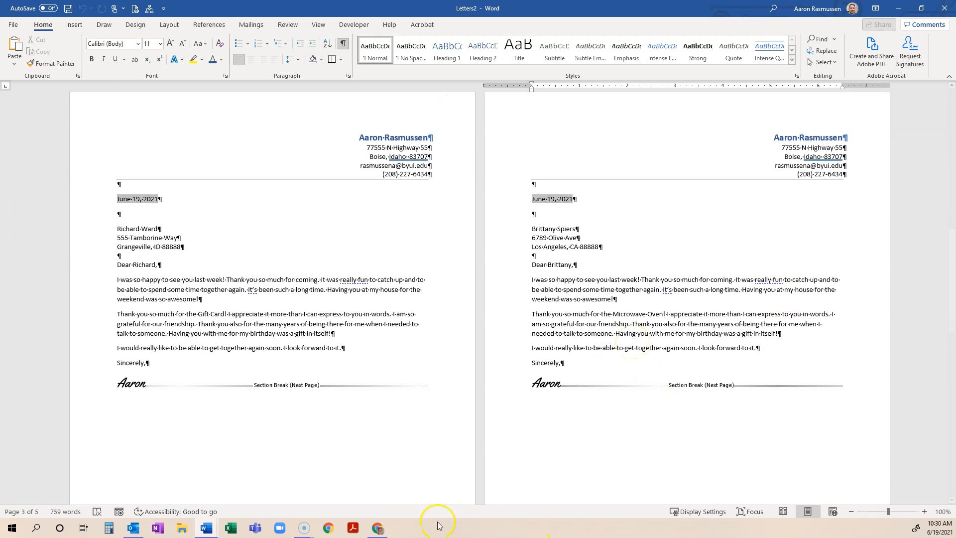
pyautogui.moveTo(207, 529)
pyautogui.click(177, 488)
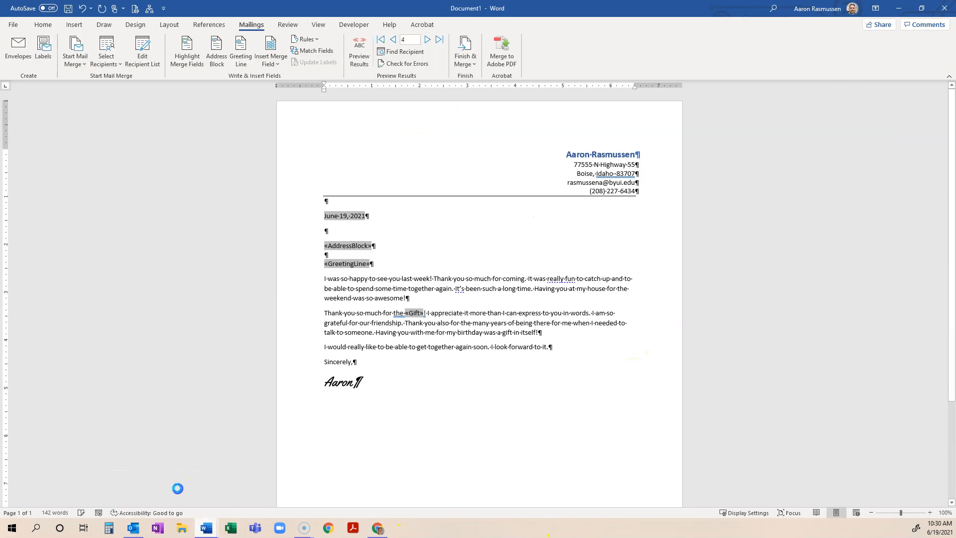